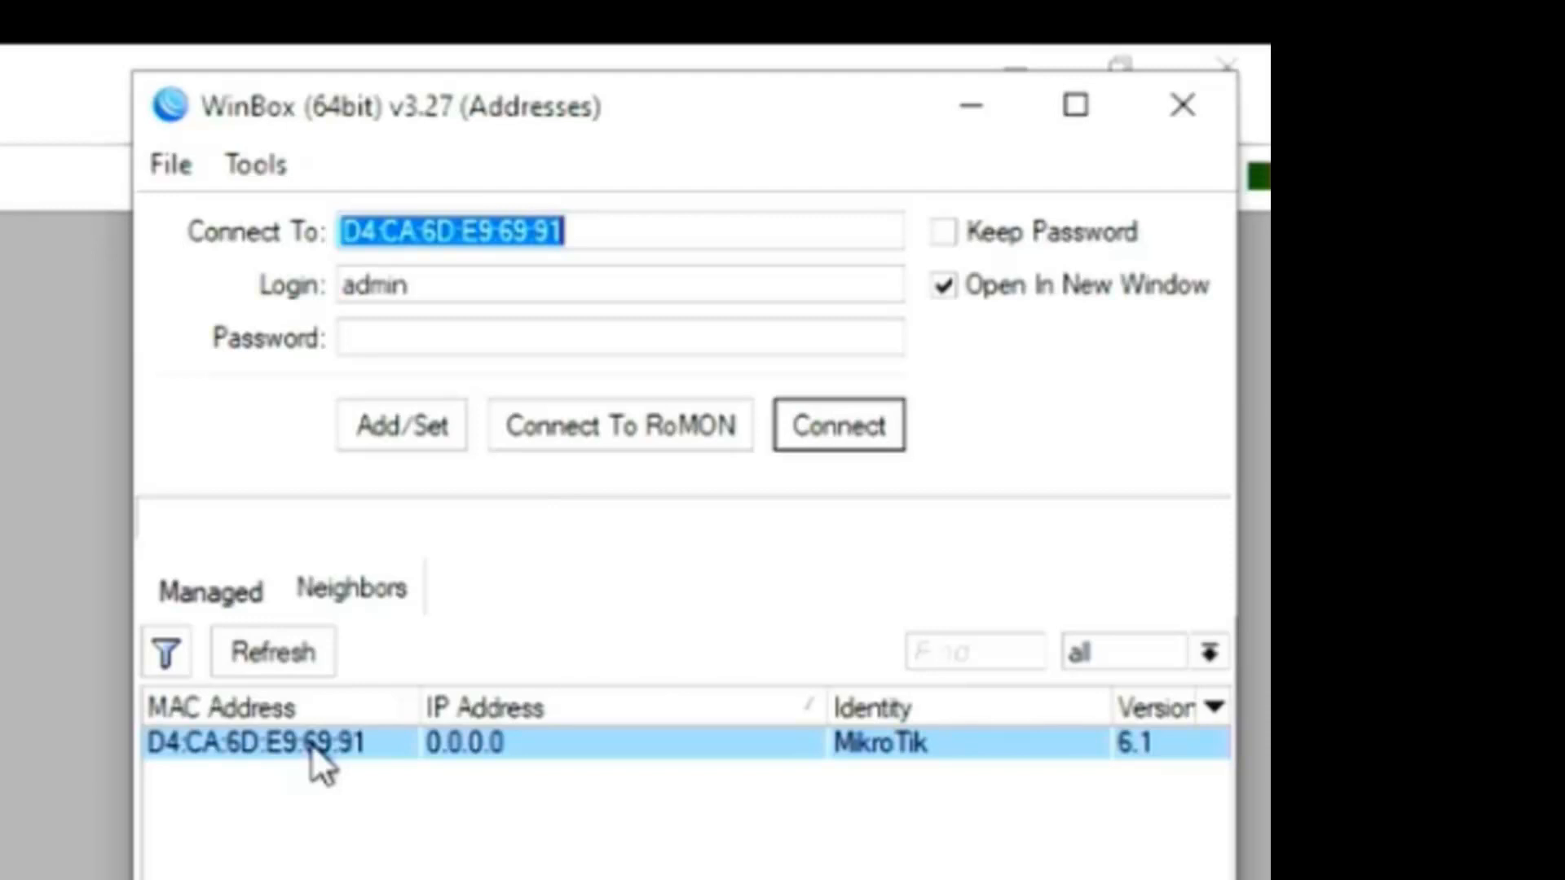
# Connect to the MikroTik neighbor by its MAC address with login admin and a blank password, and minimize the duplicate session window.
pyautogui.press('Tab')
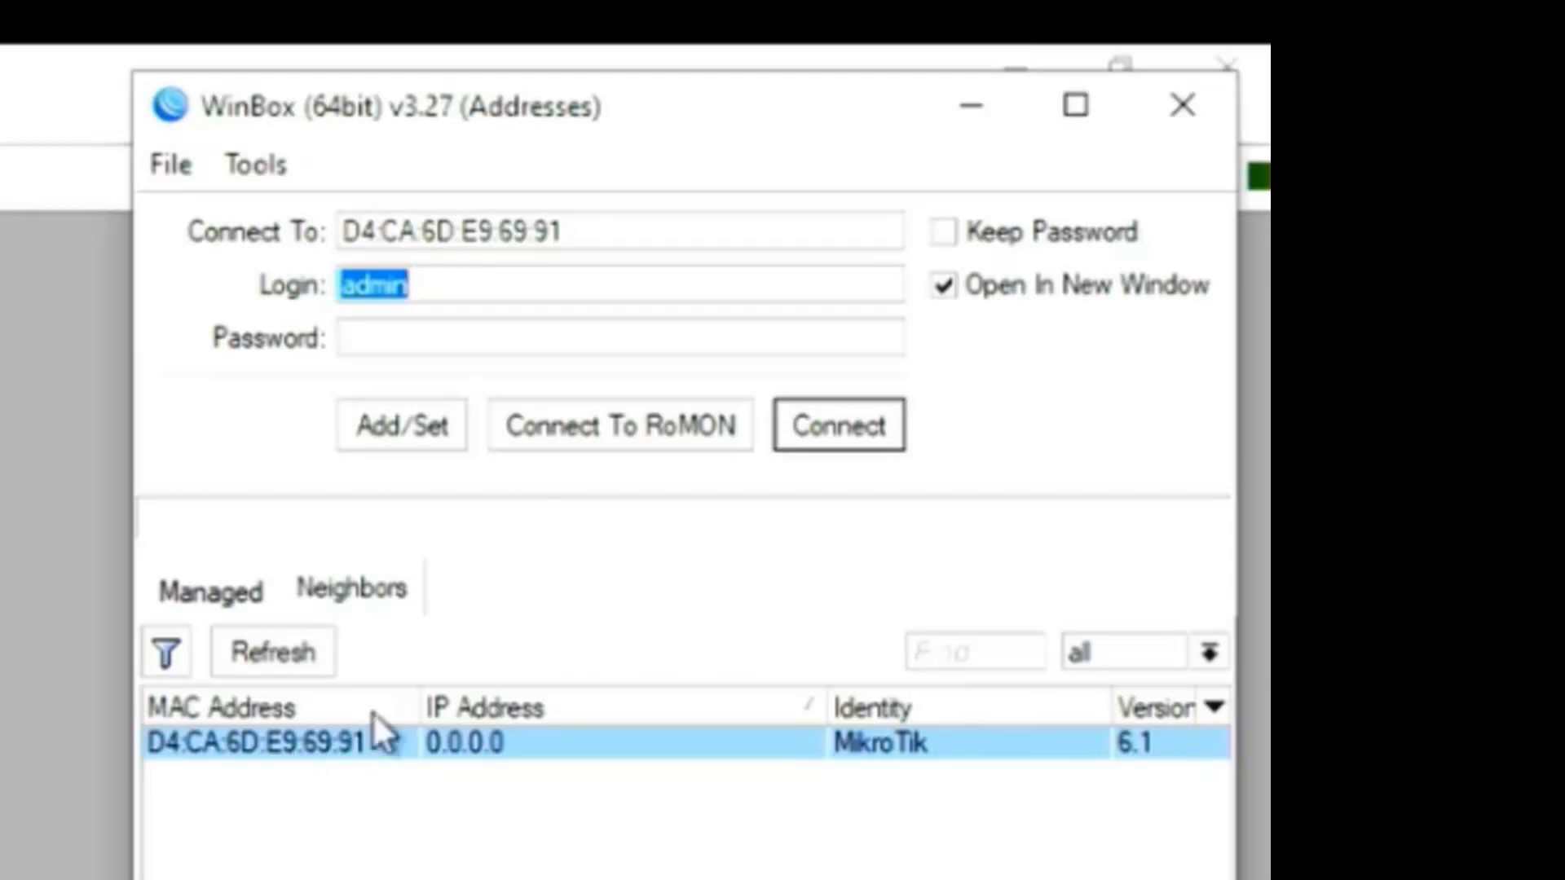
pyautogui.click(866, 438)
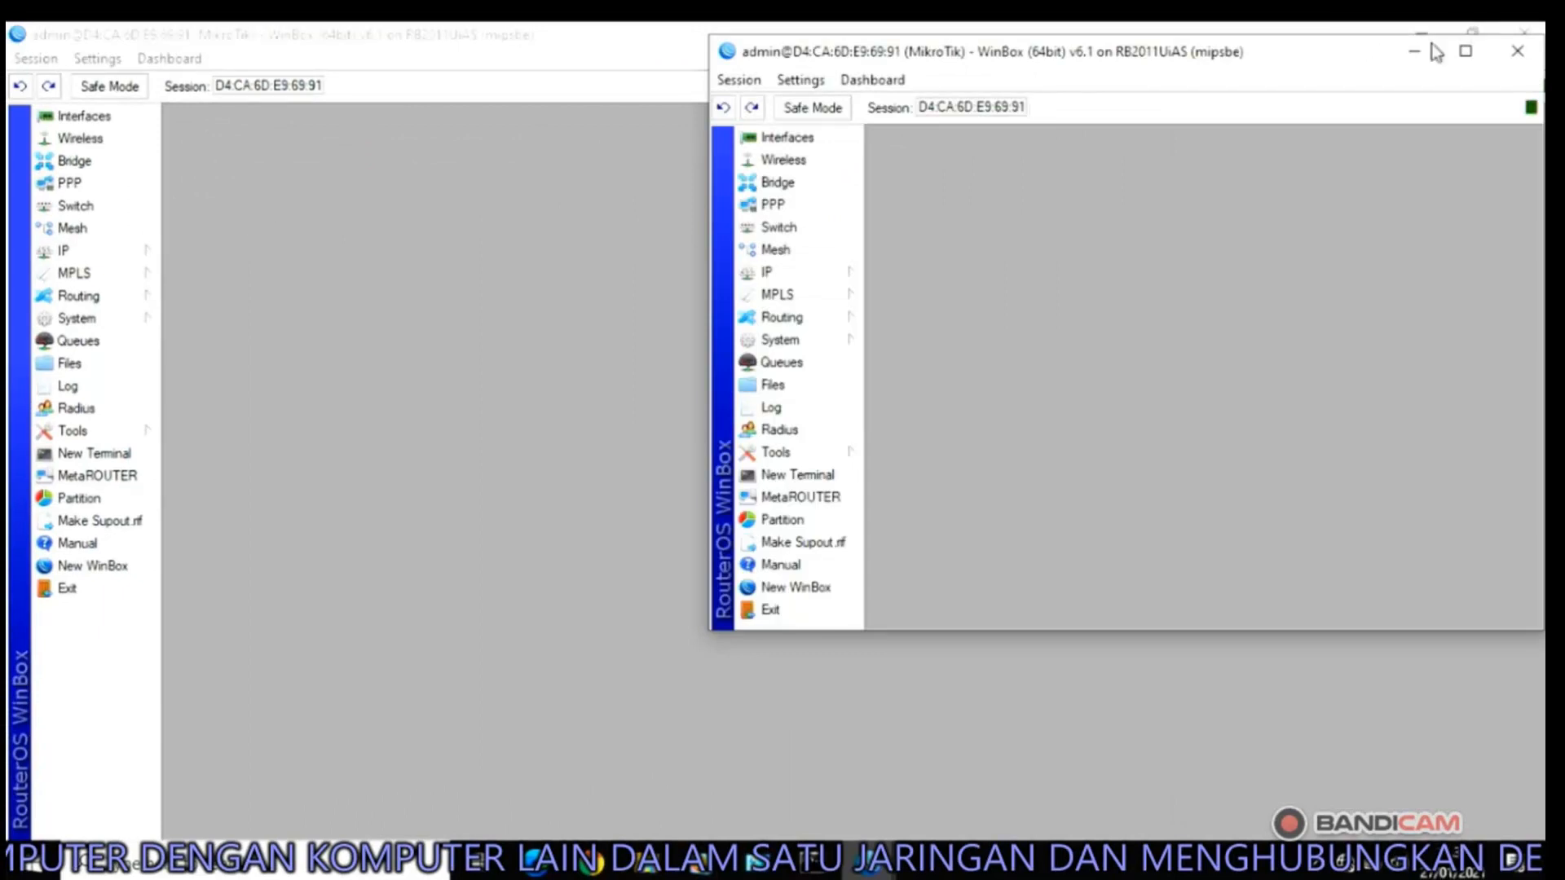
pyautogui.click(1415, 52)
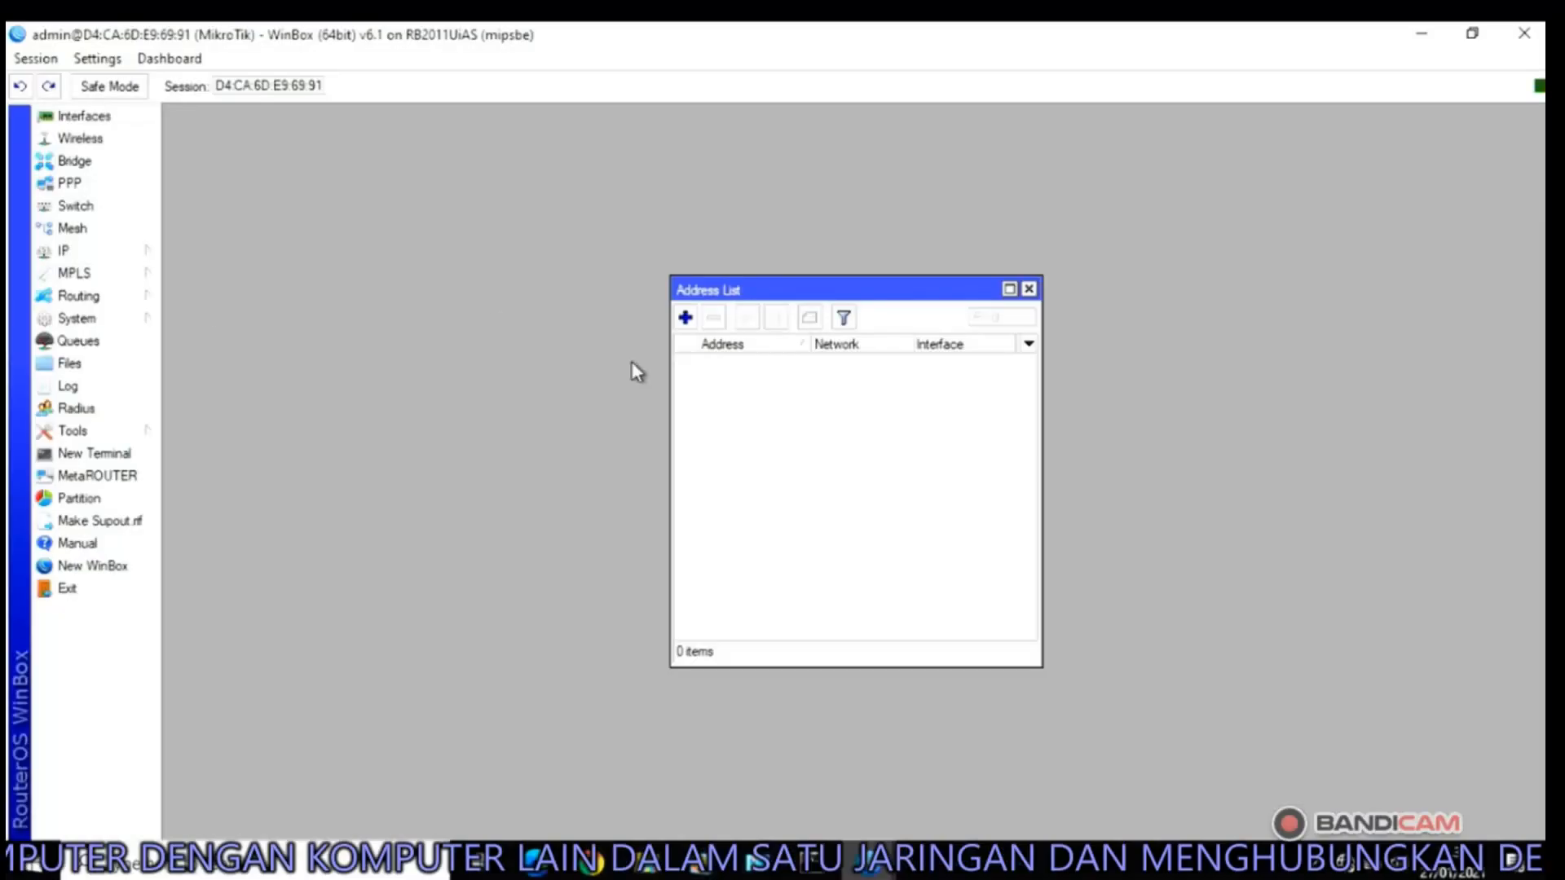
# Add the IP address 192.168.1.1/24 to the router's address list on interface ether1.
pyautogui.click(686, 318)
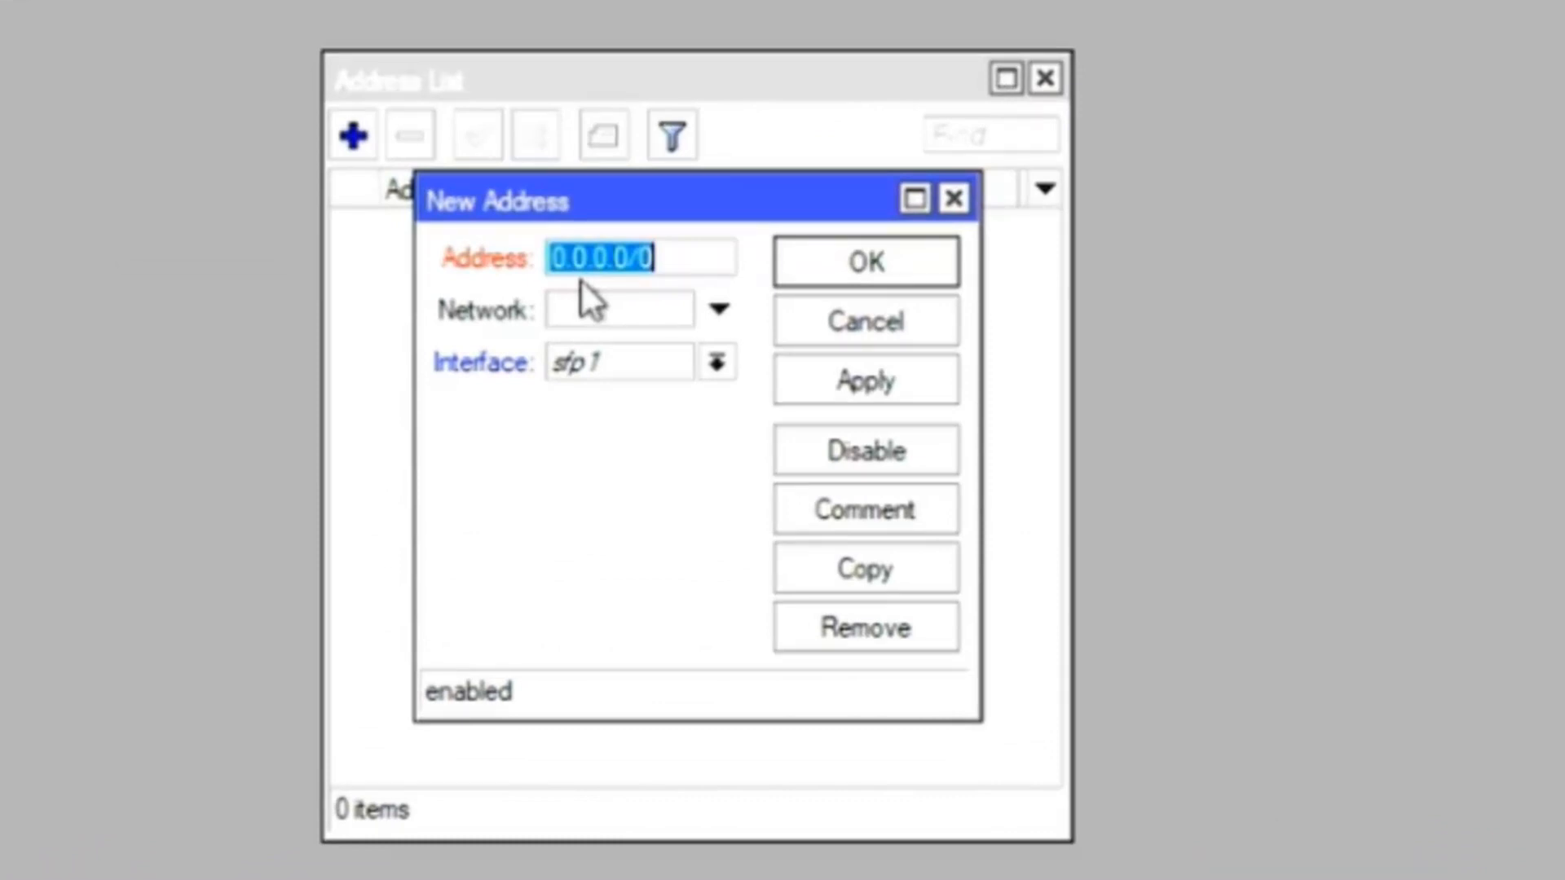
pyautogui.write('192.168.1')
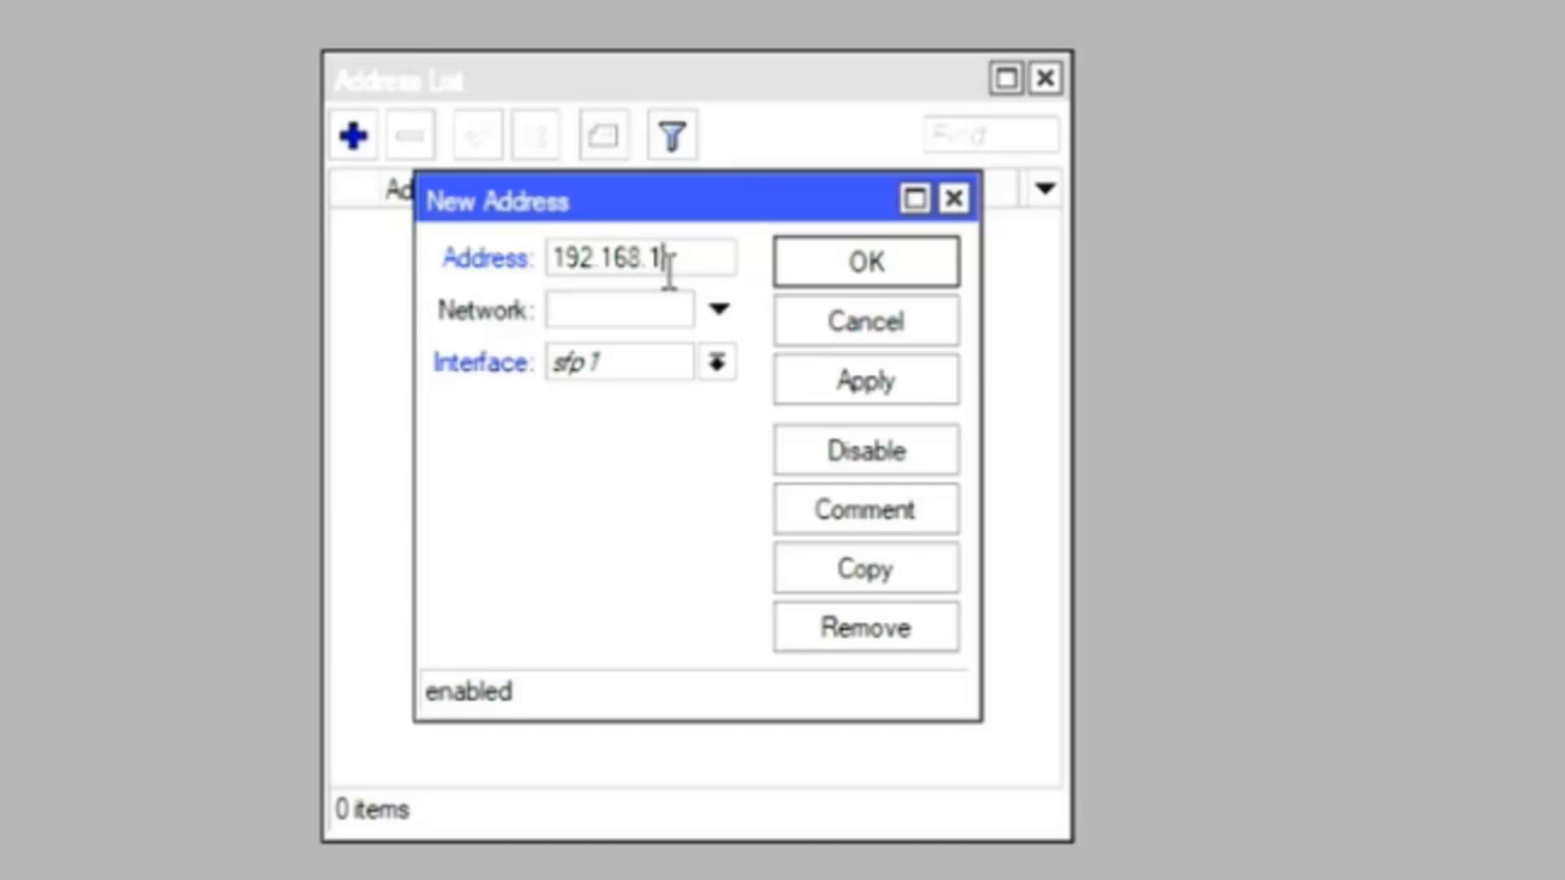
pyautogui.write('.')
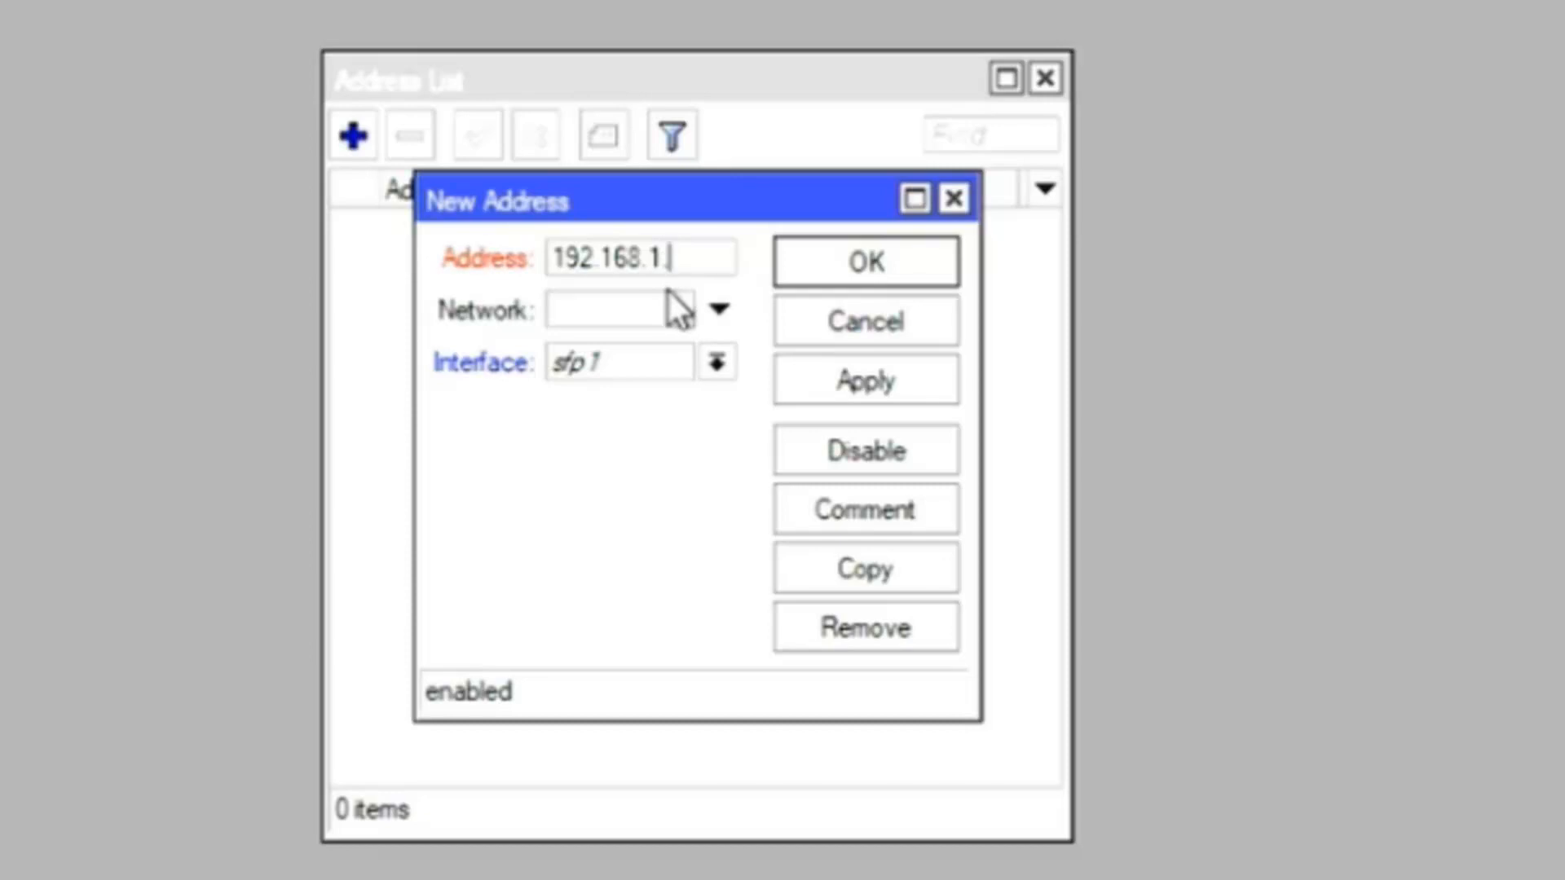
pyautogui.write('1')
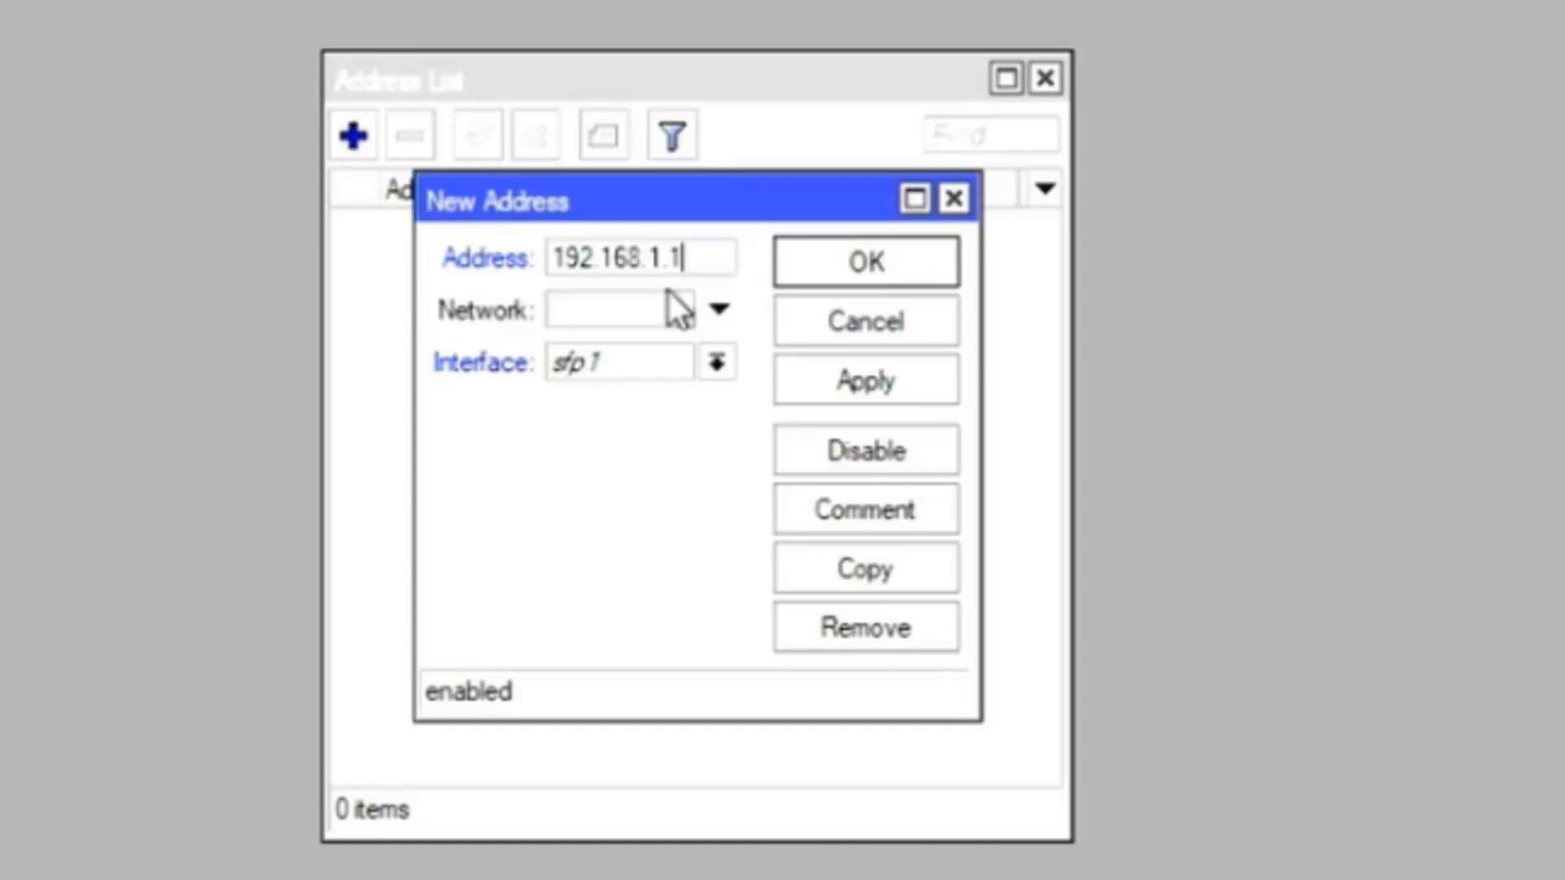
pyautogui.write('/24')
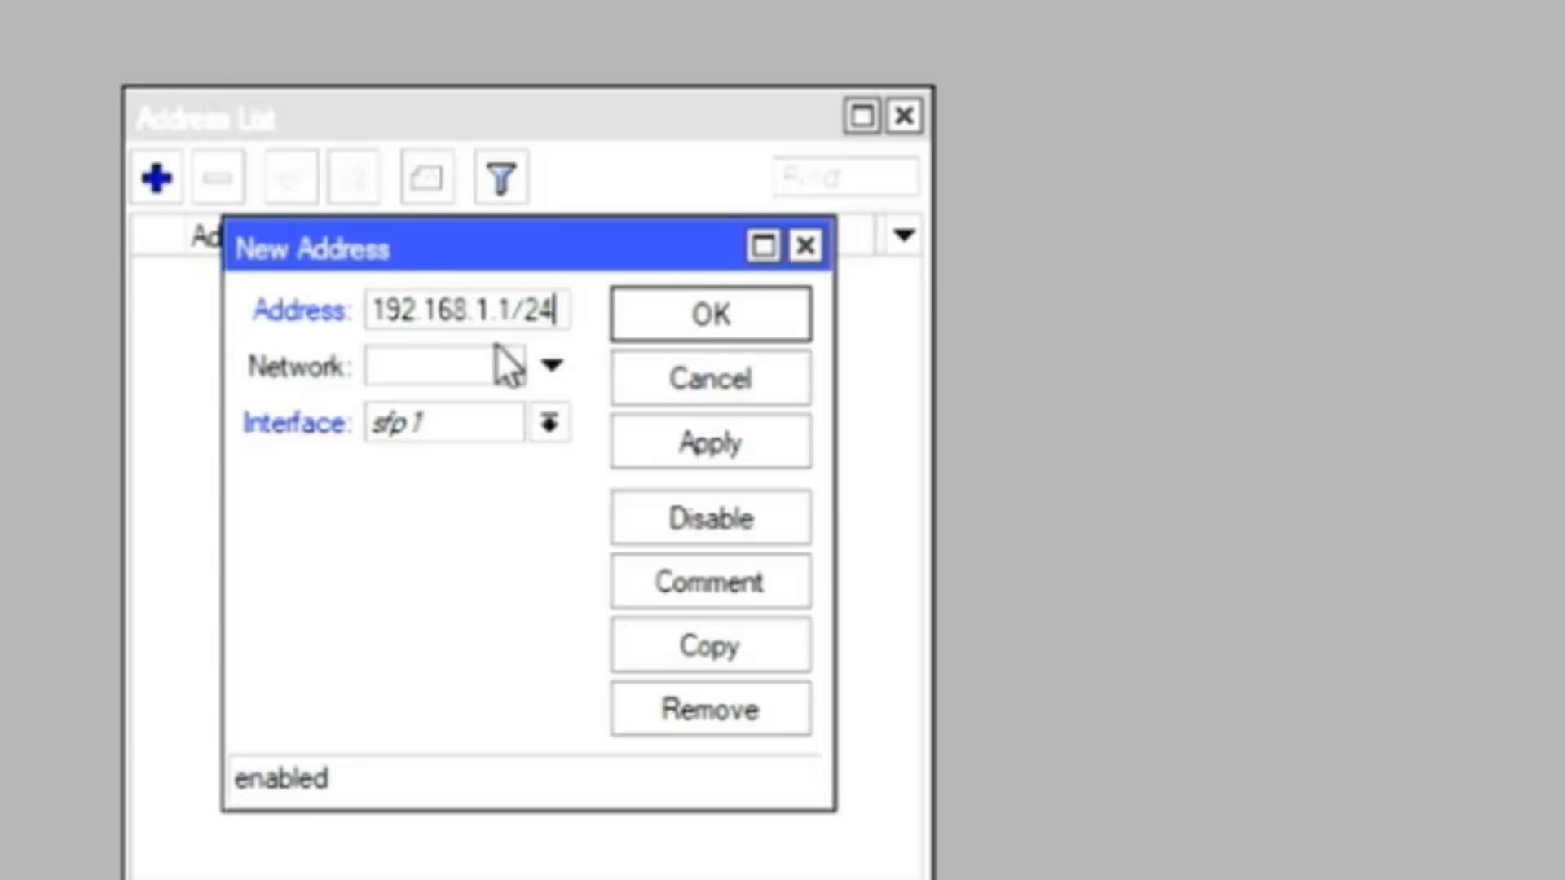
pyautogui.click(701, 456)
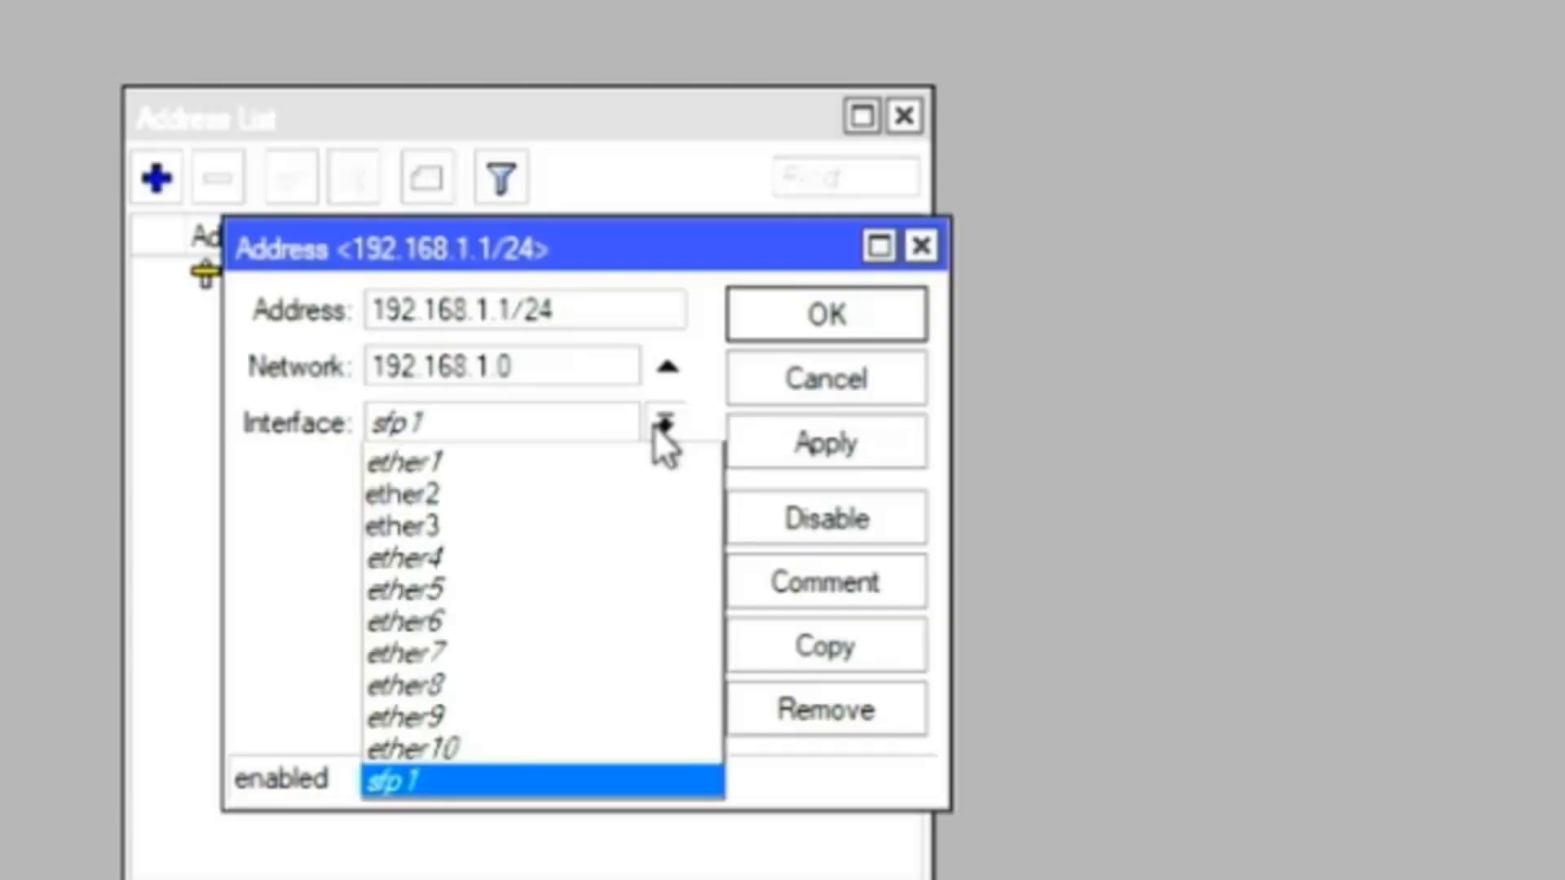
pyautogui.click(507, 463)
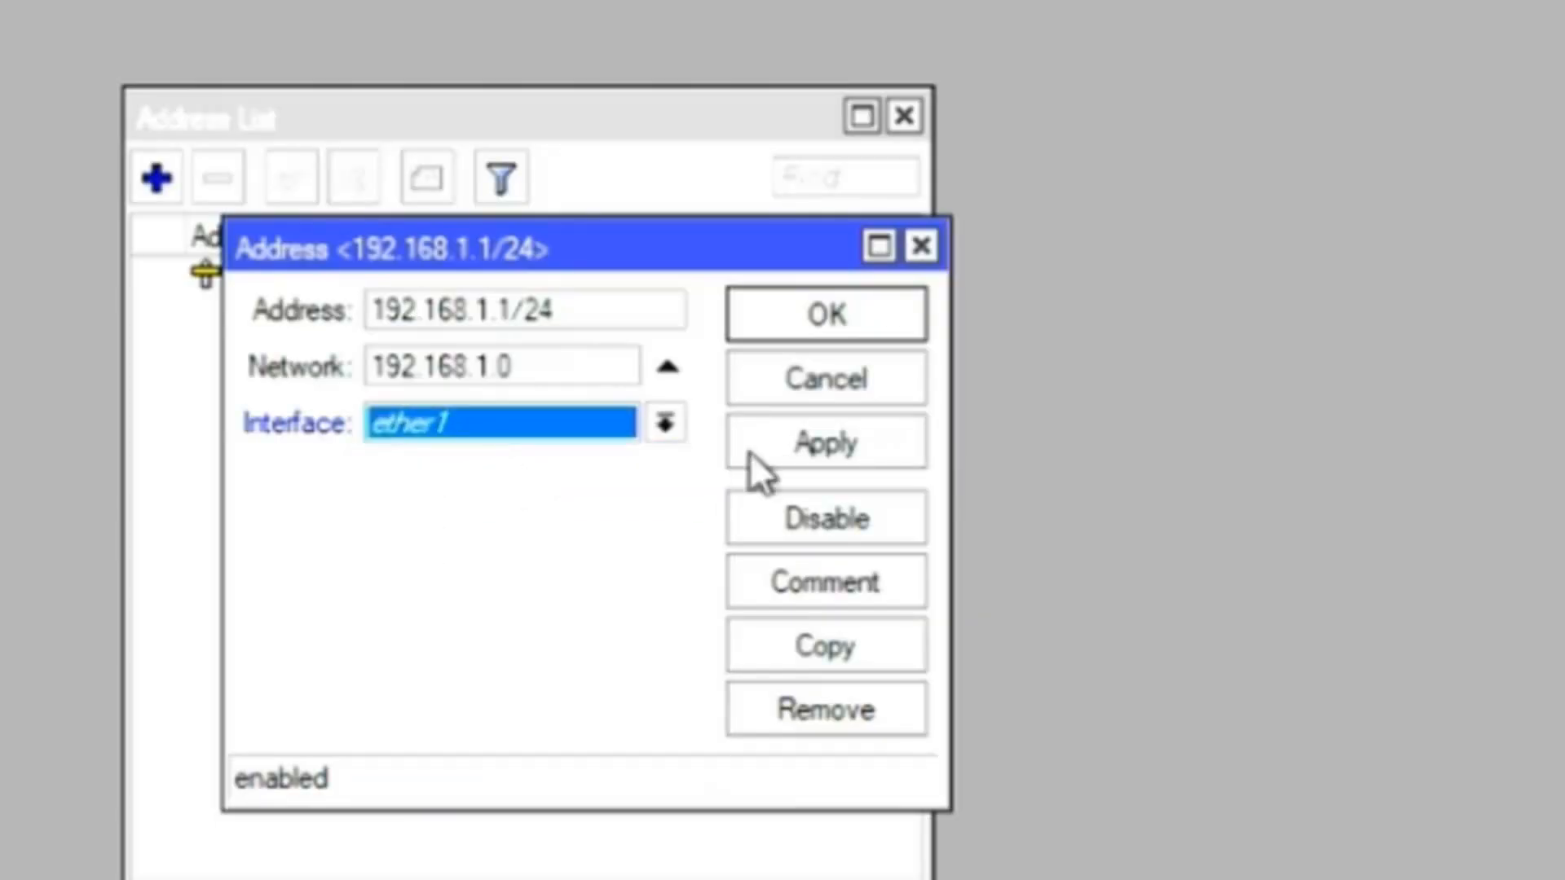
pyautogui.click(824, 453)
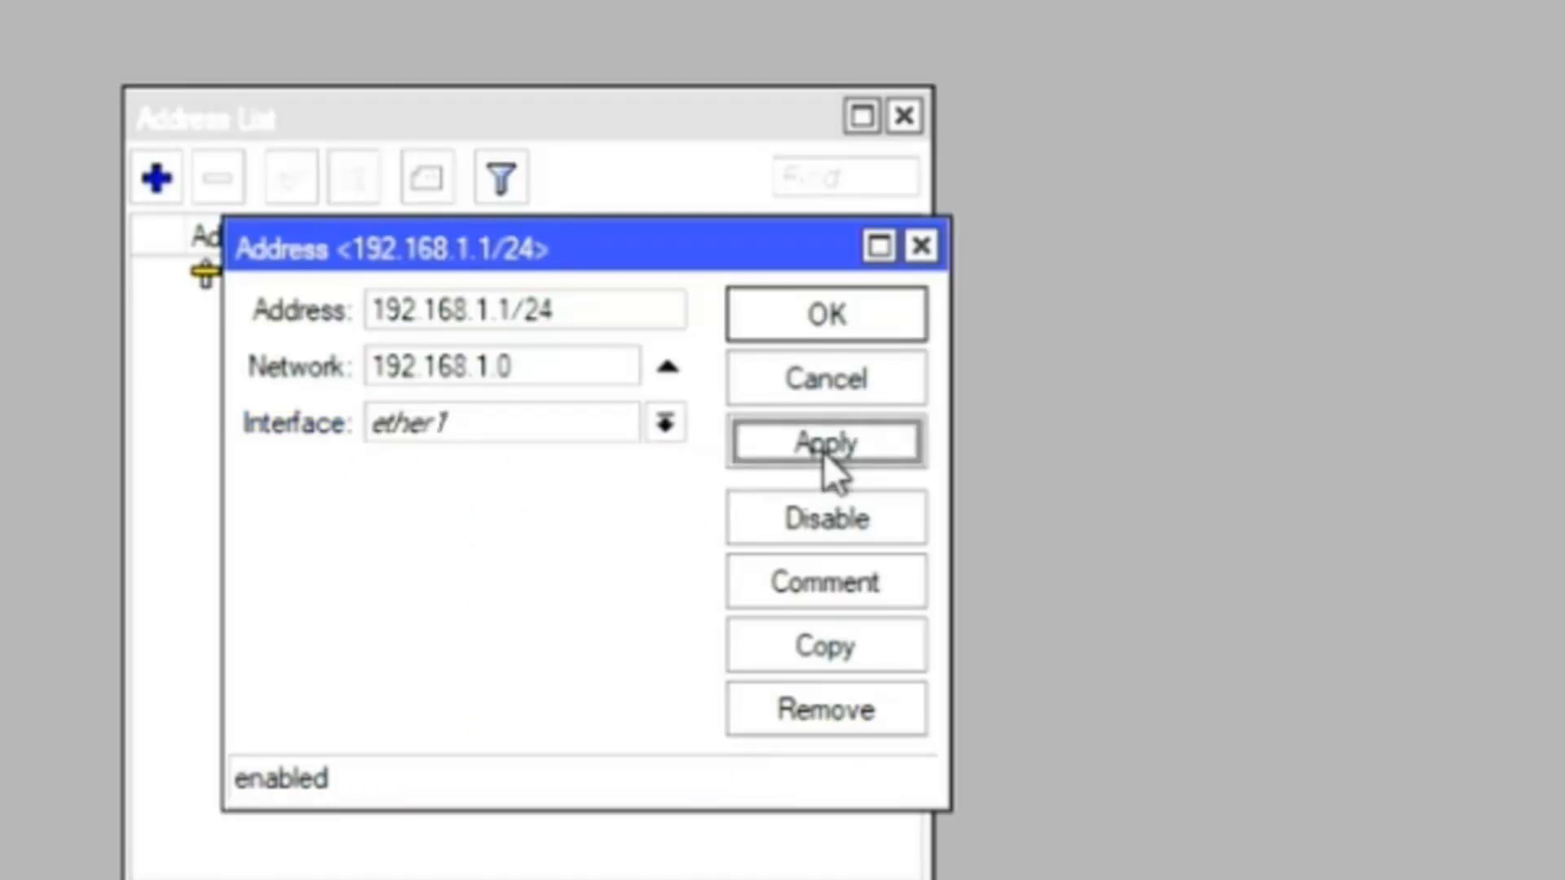
pyautogui.click(809, 326)
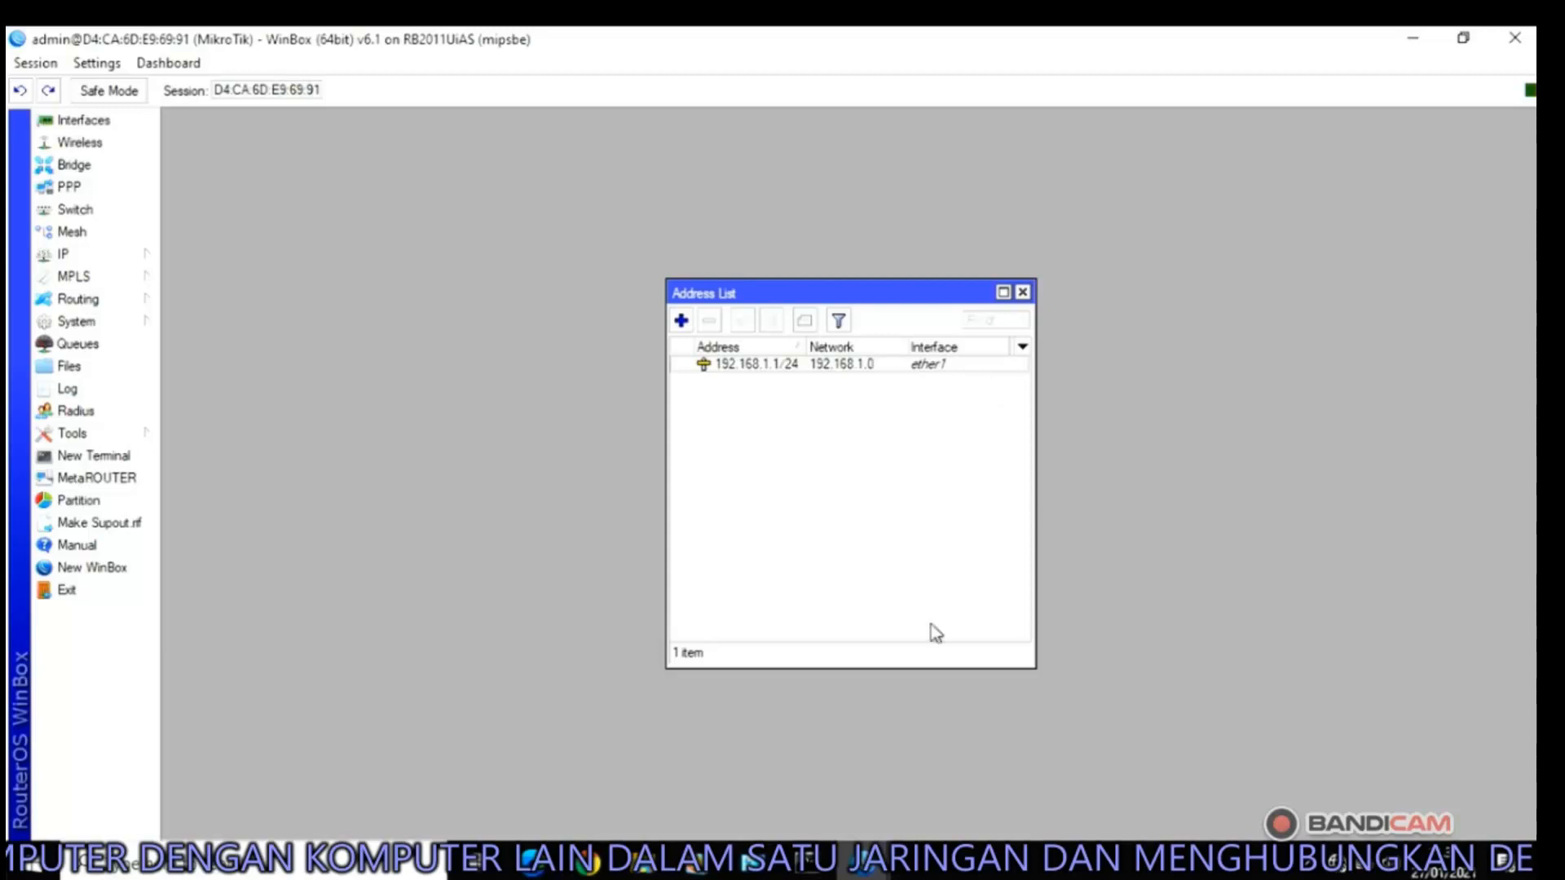
# Switch to Windows Control Panel and open the Internet Protocol Version 4 properties of the Ethernet connection.
pyautogui.click(751, 870)
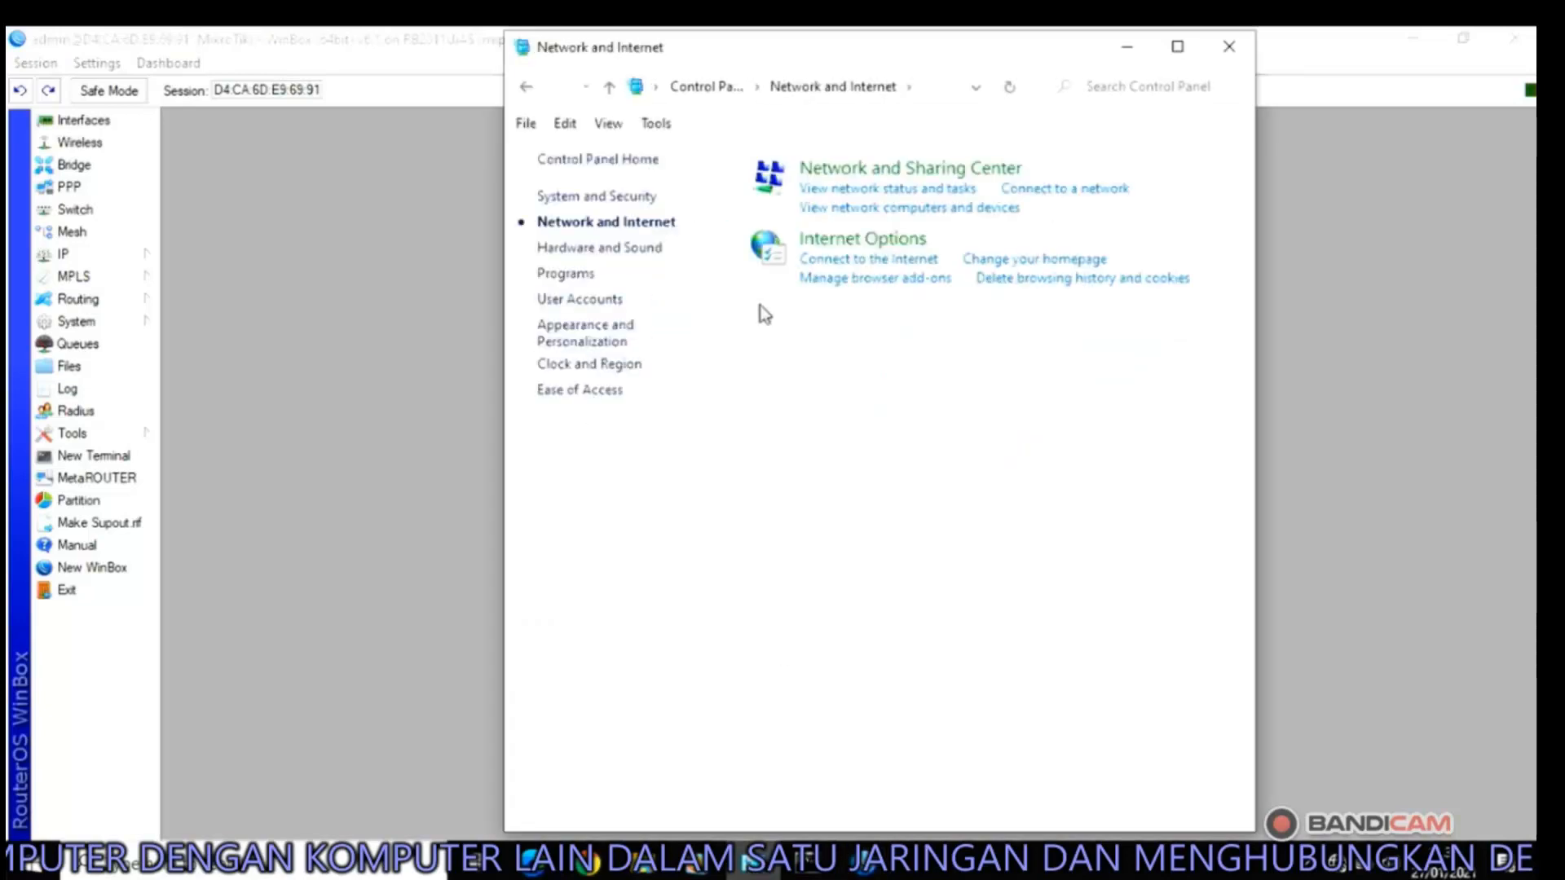
pyautogui.click(876, 171)
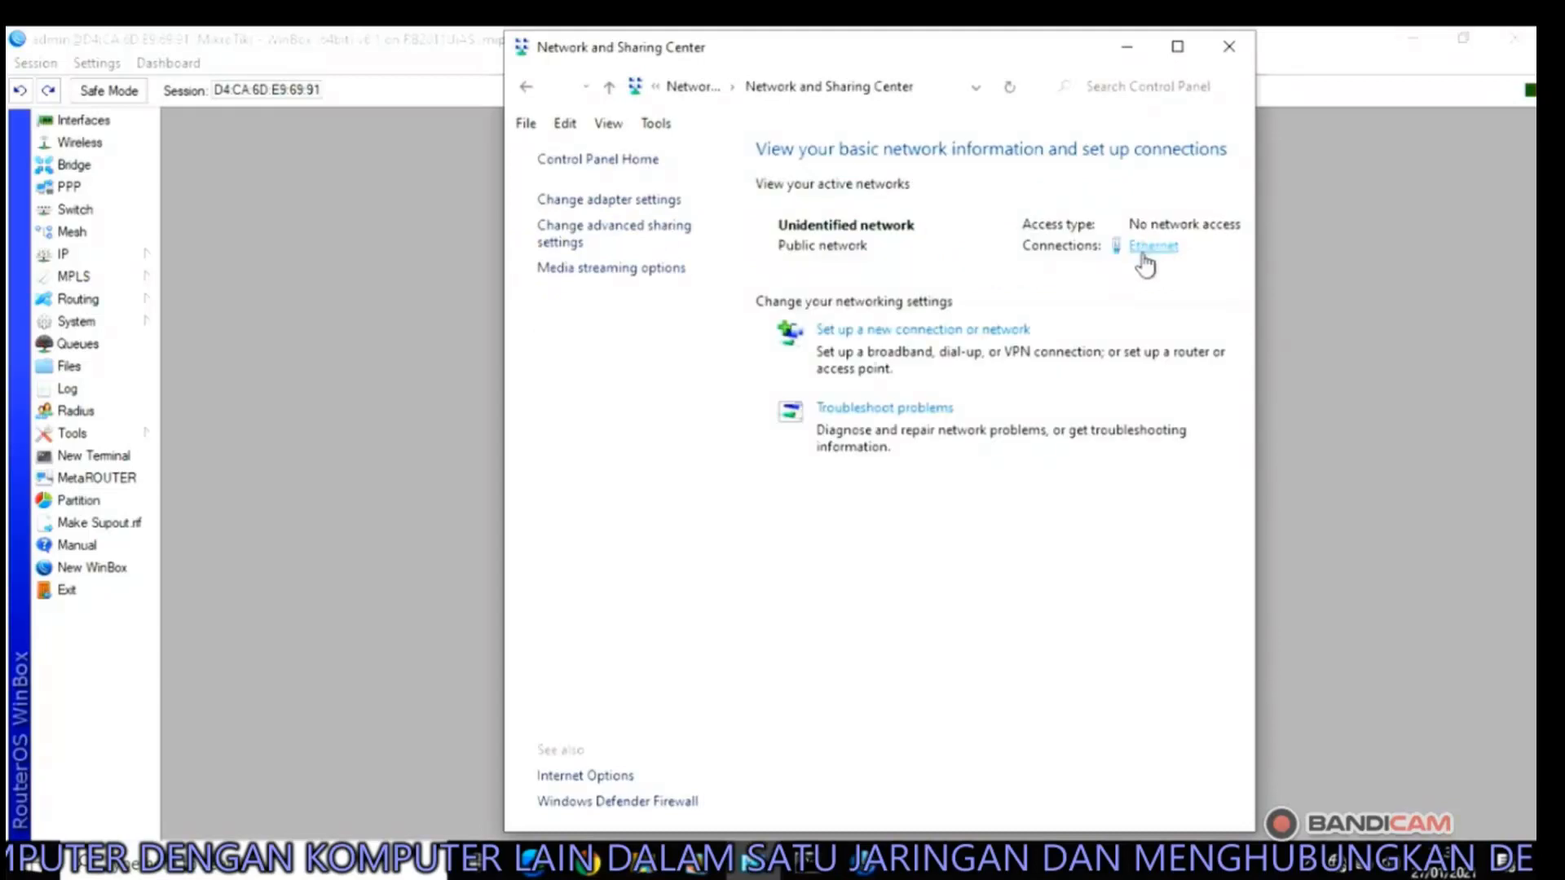
pyautogui.click(1144, 254)
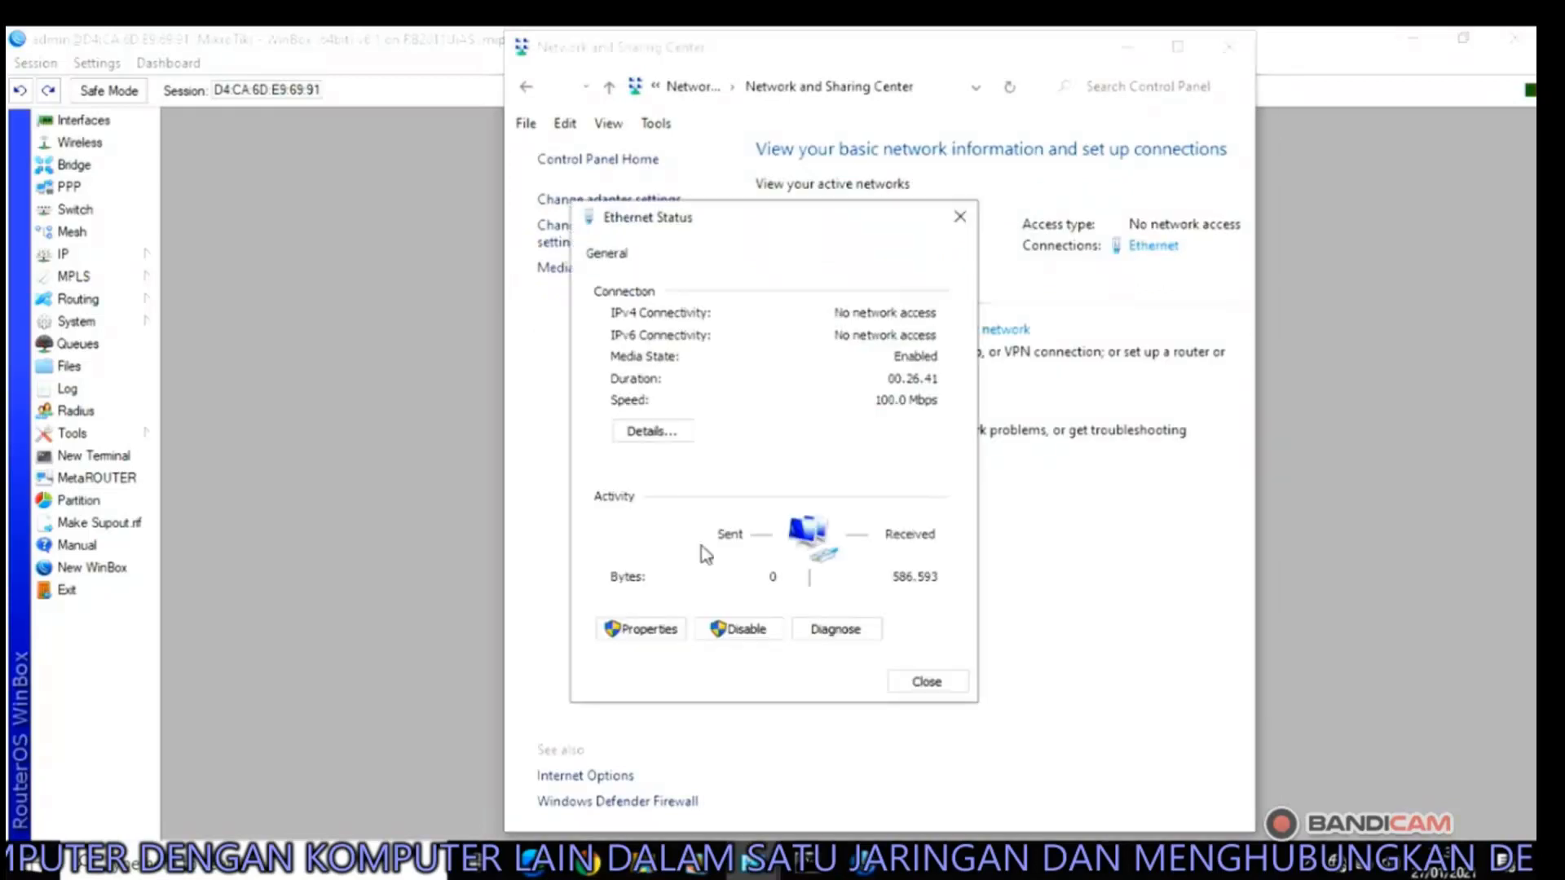
pyautogui.click(645, 631)
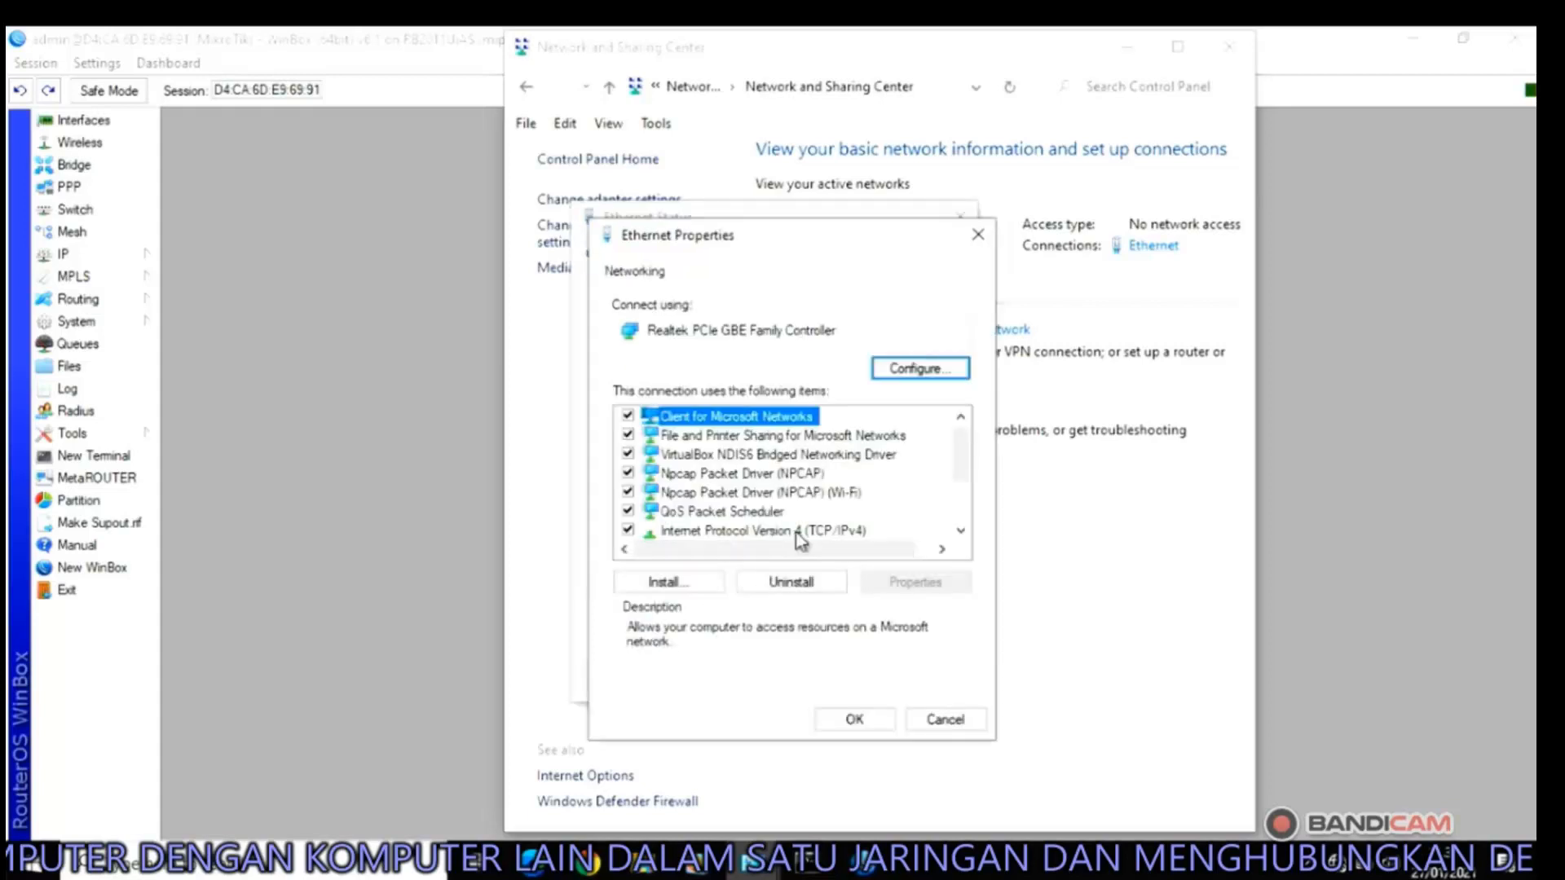
pyautogui.doubleClick(797, 531)
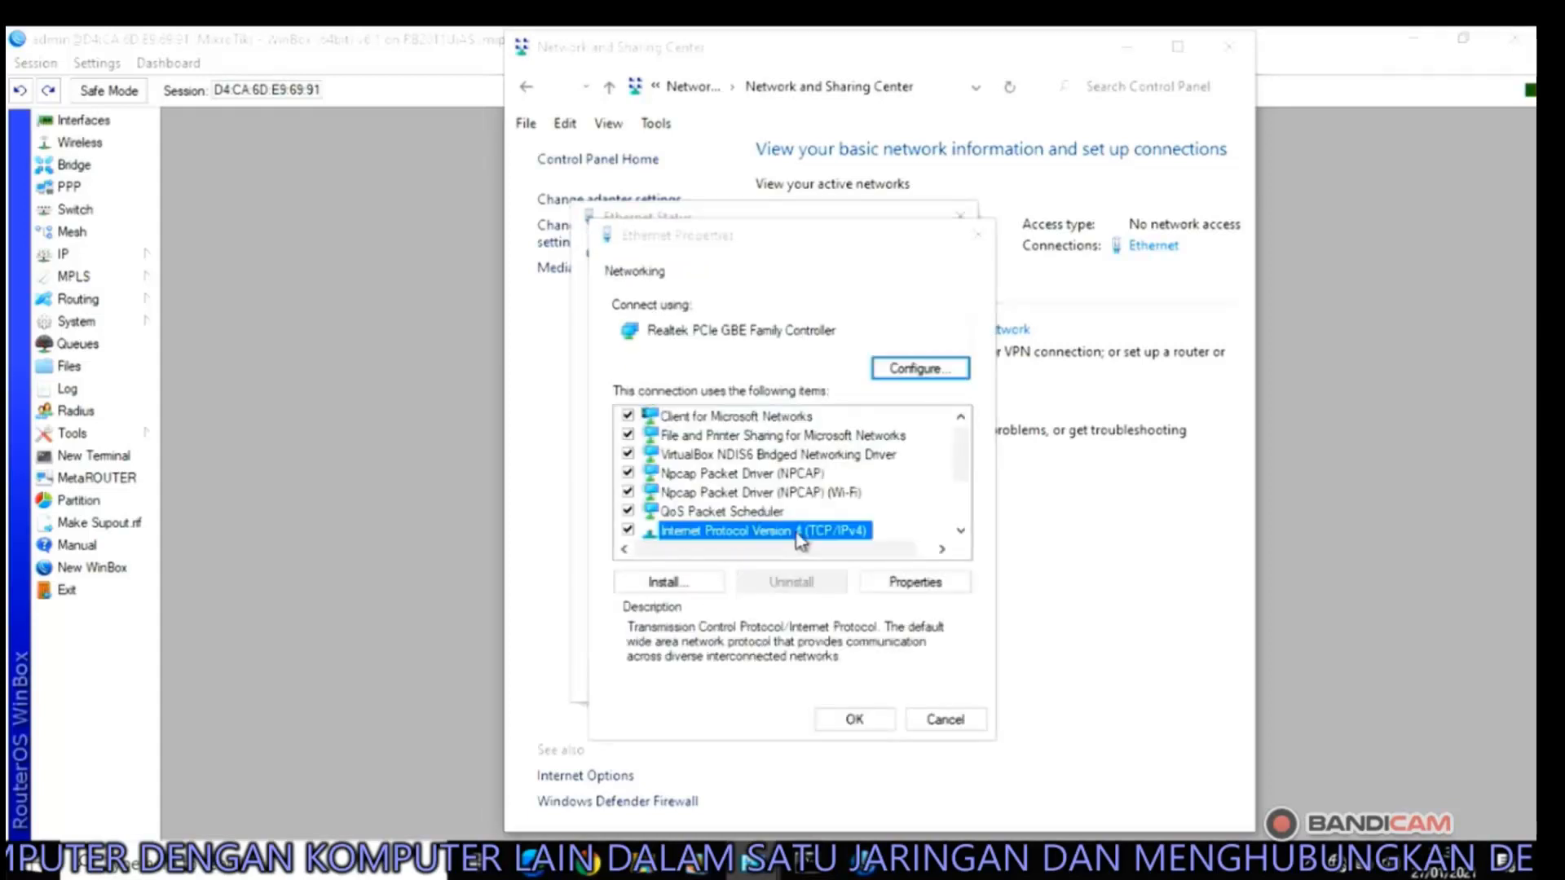
# Assign the Ethernet adapter the static IP address 192.168.1.2 with subnet mask 255.255.255.0.
pyautogui.click(726, 482)
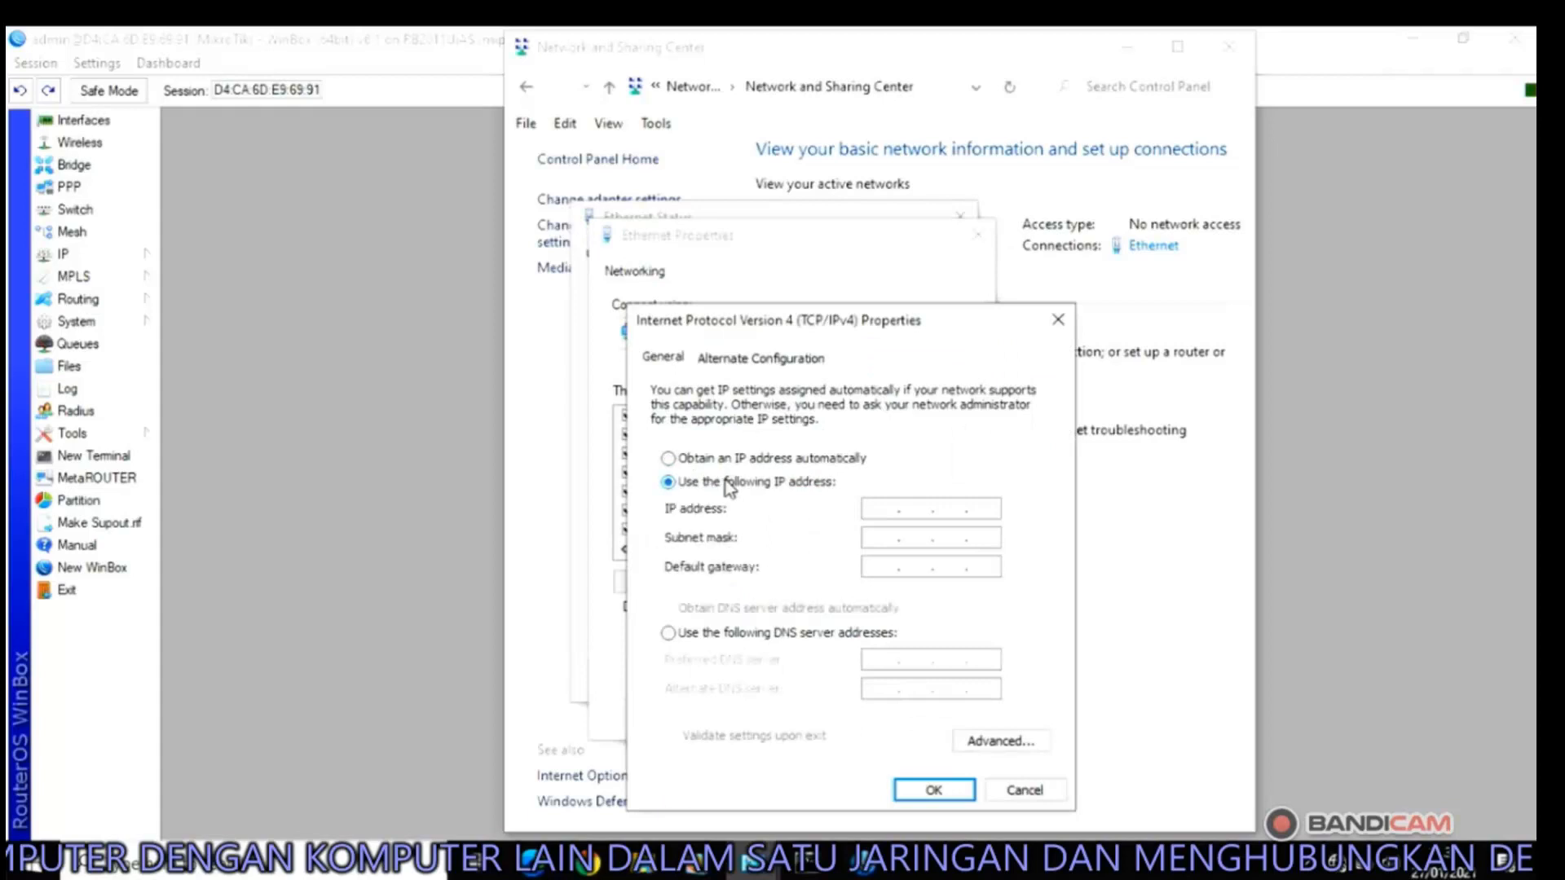
pyautogui.click(872, 501)
pyautogui.write('192 . ')
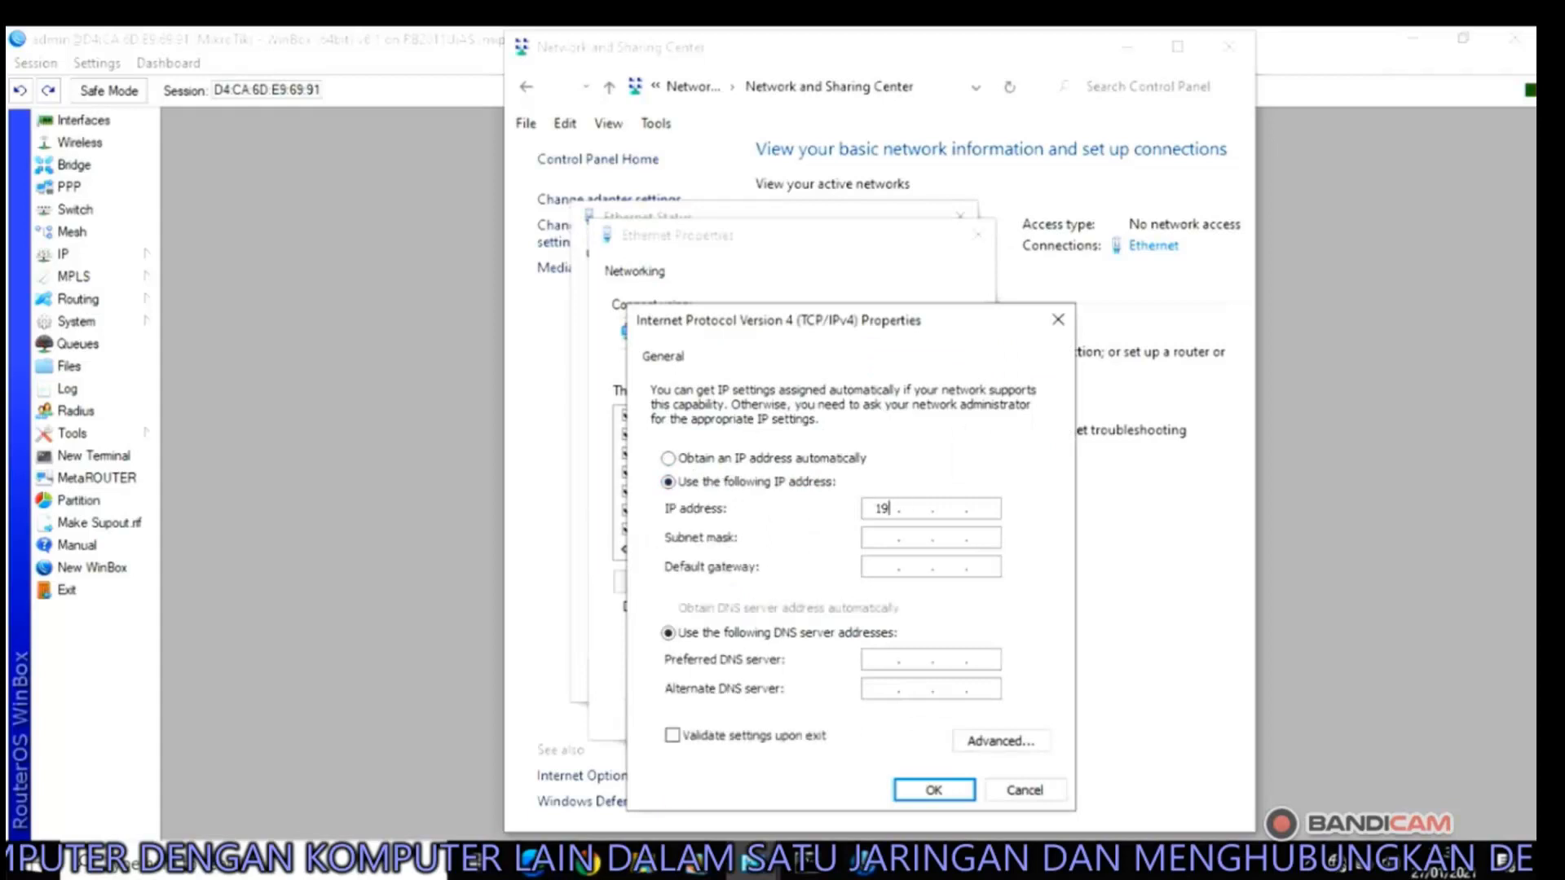
pyautogui.write('168 . 1')
pyautogui.write('.2')
pyautogui.press('Tab')
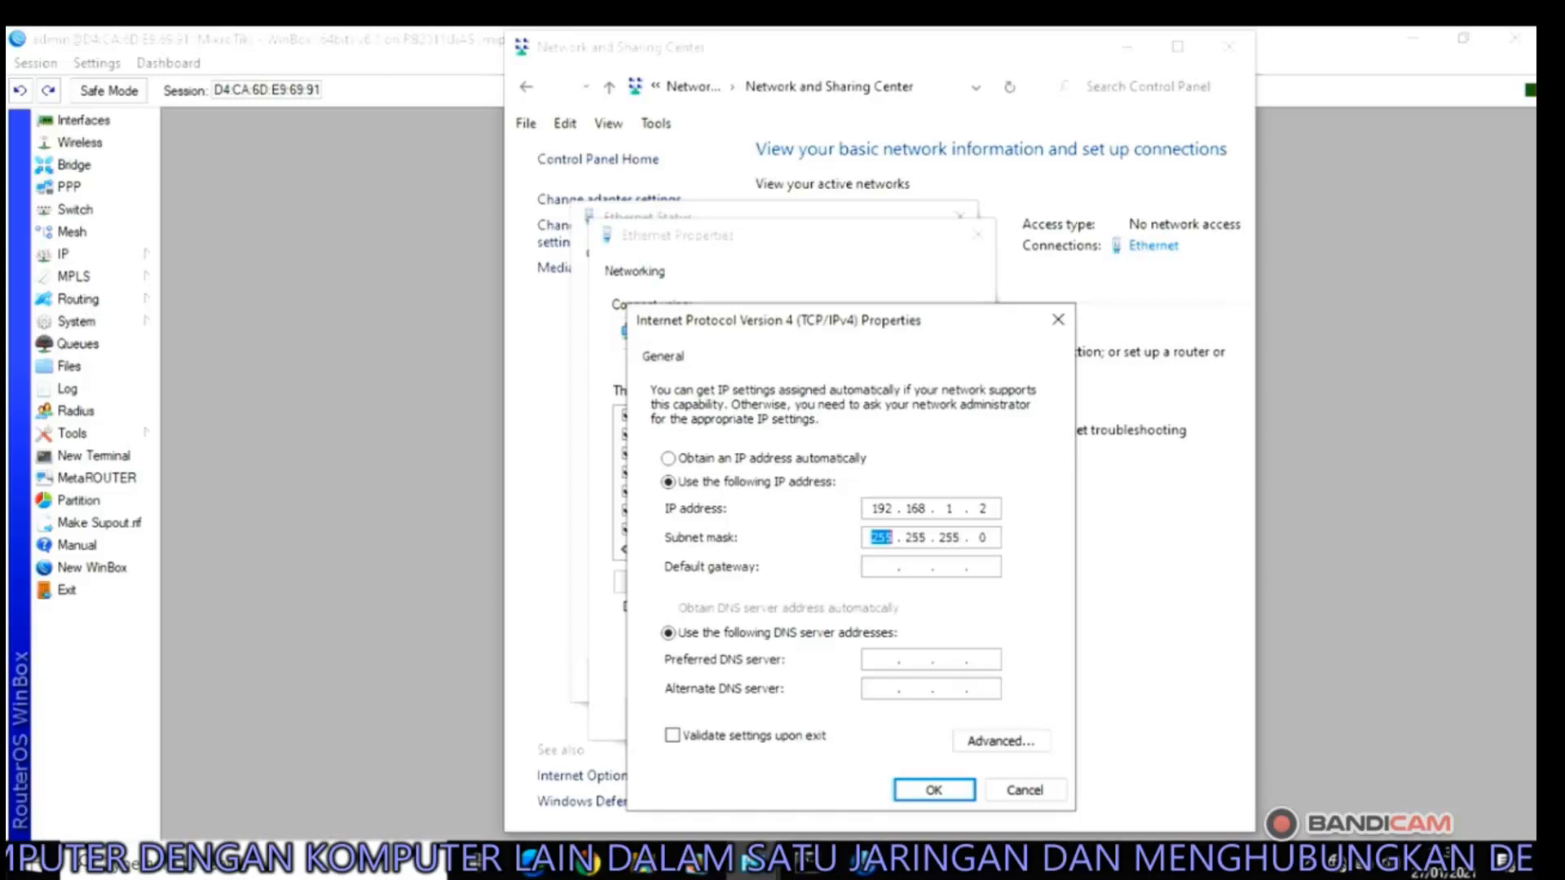
pyautogui.click(934, 792)
pyautogui.click(854, 720)
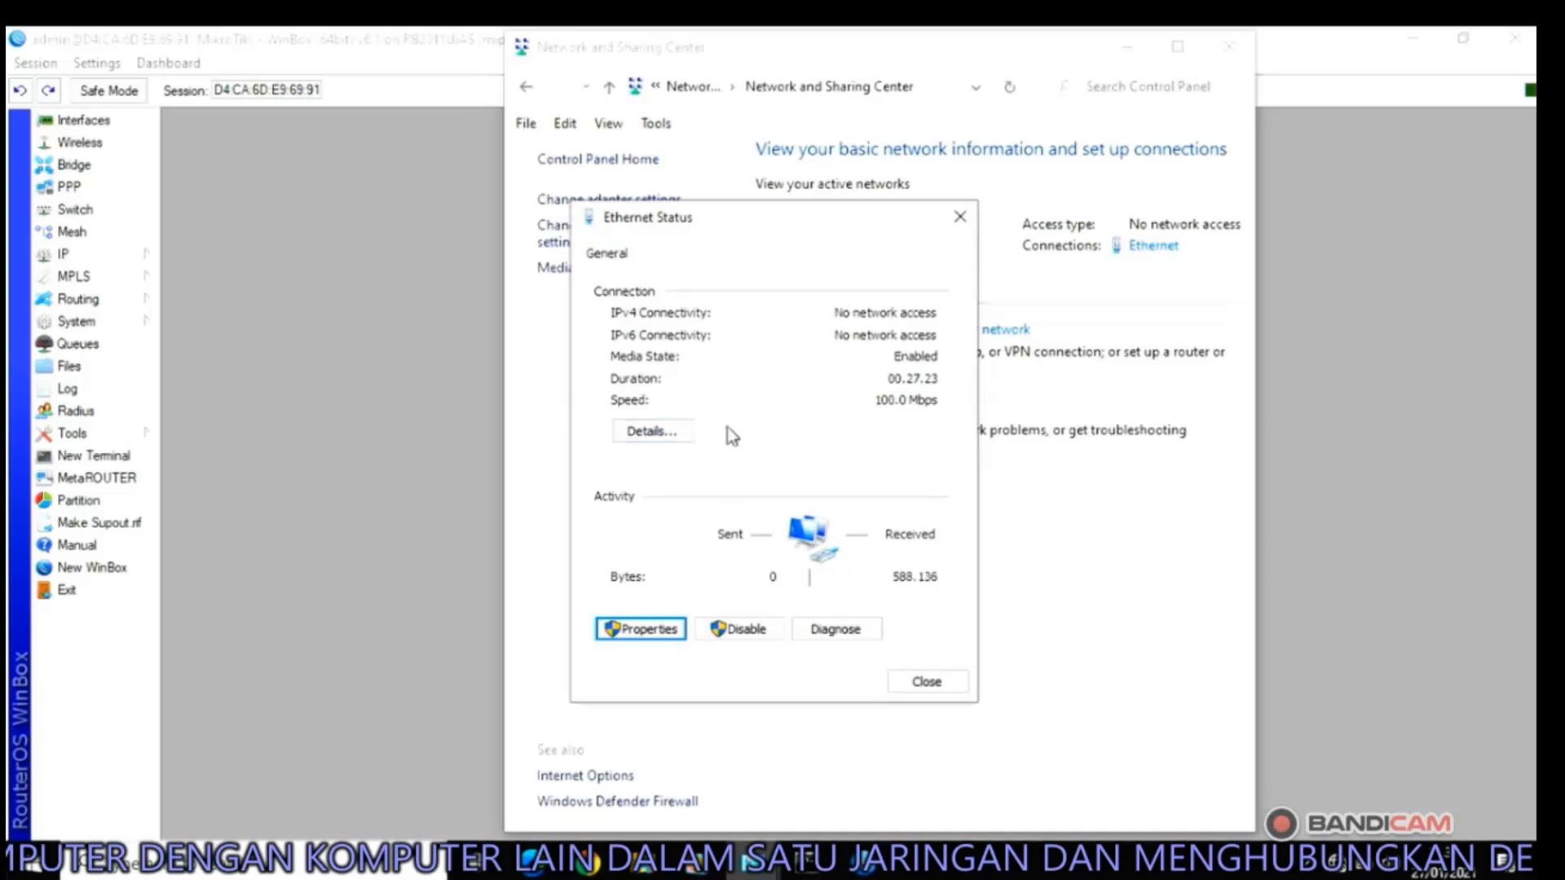
# Check the router's interface list in WinBox, and replace the running ping in Command Prompt with a ping to 192.168.1.1.
pyautogui.click(106, 129)
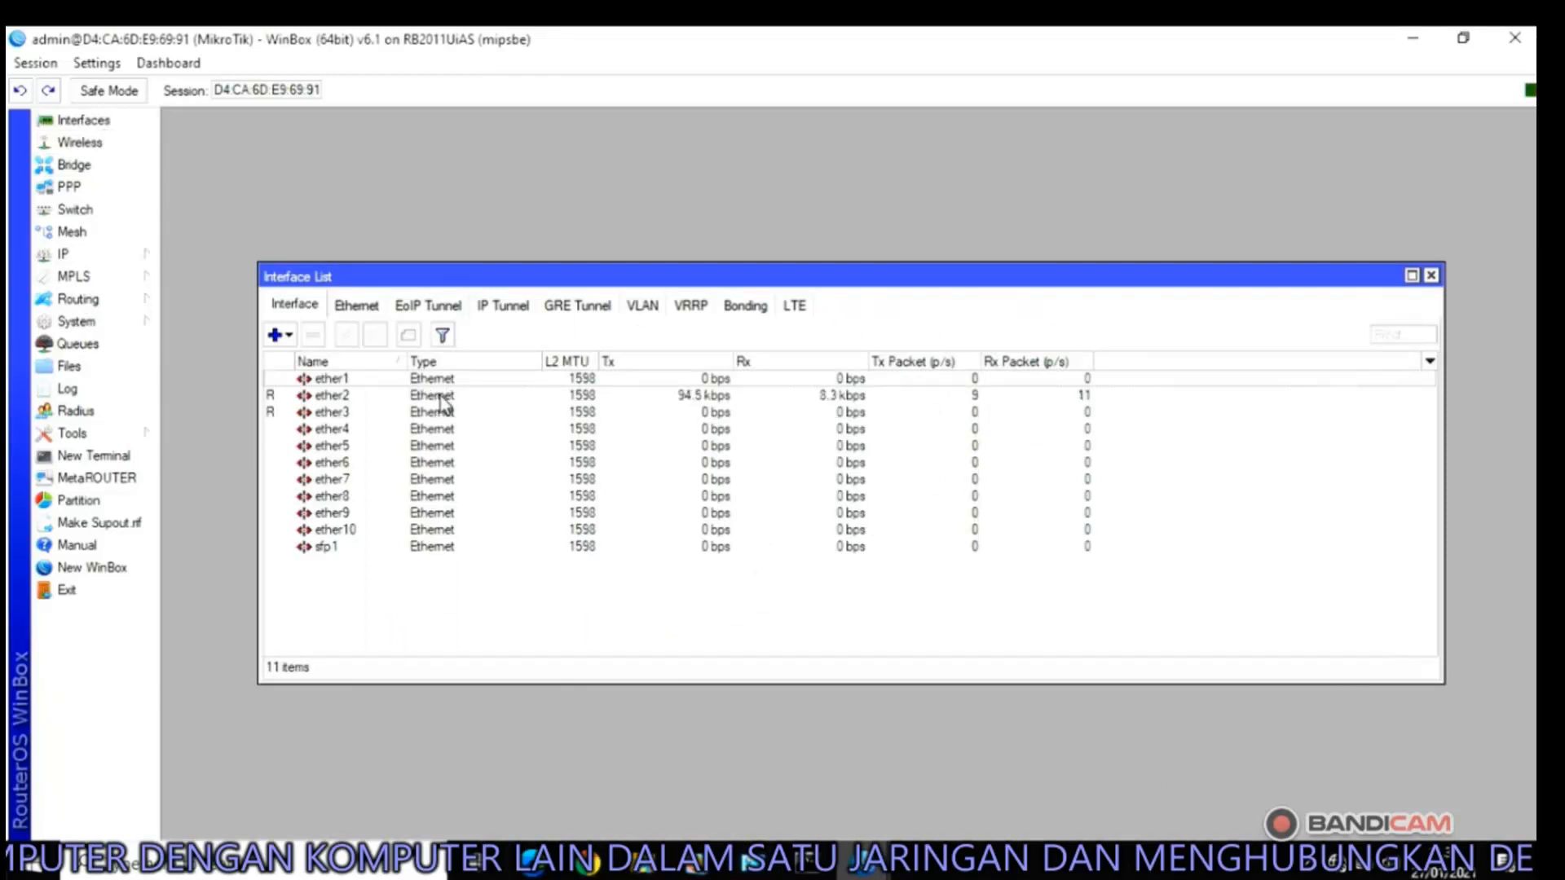
pyautogui.click(807, 870)
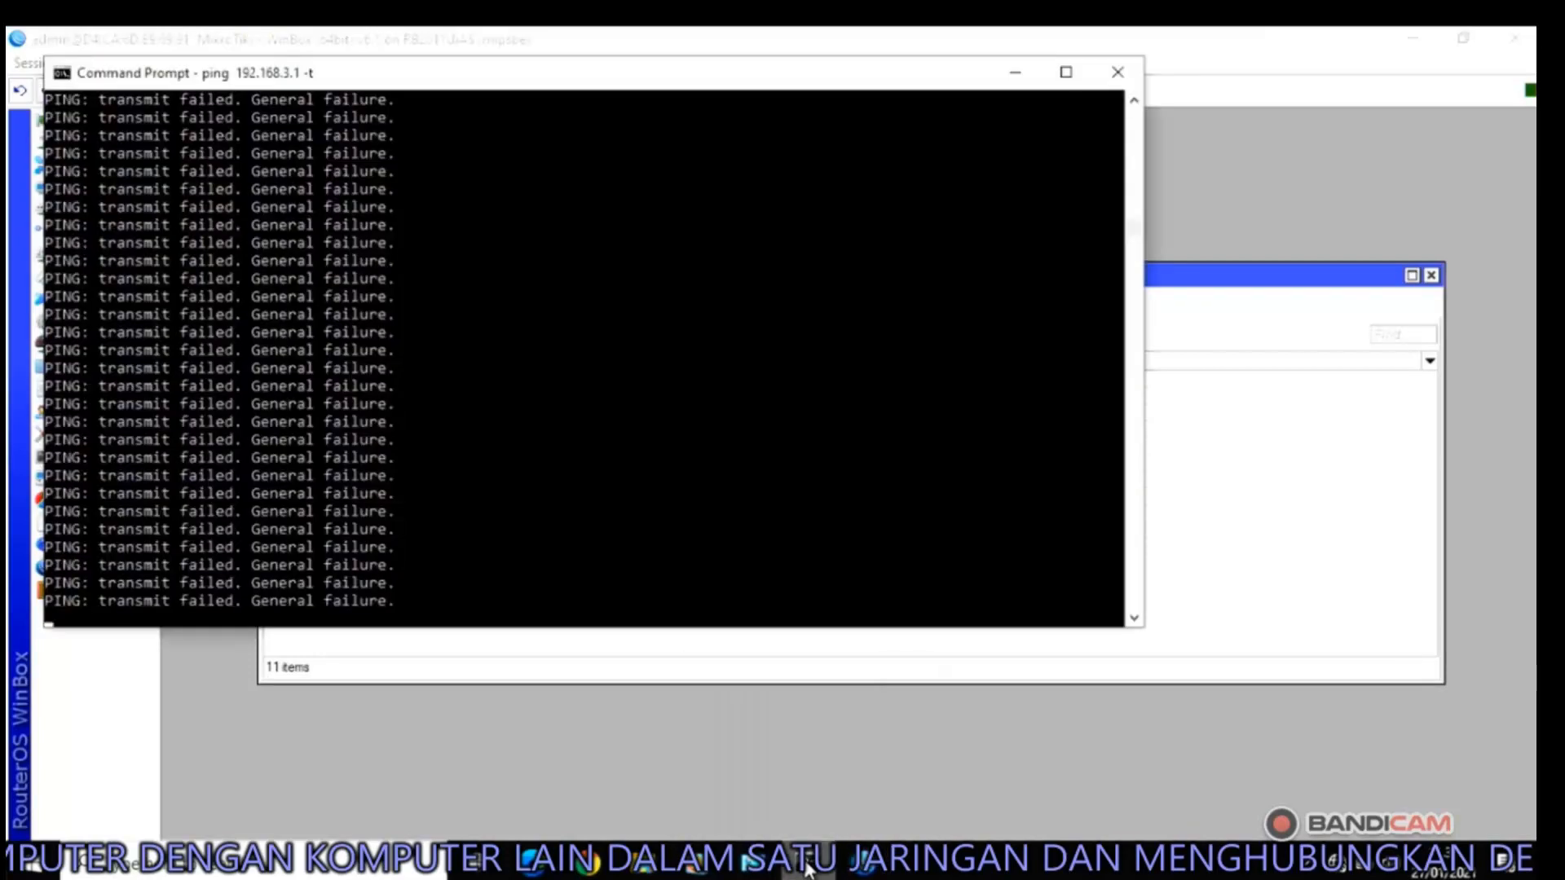
pyautogui.hotkey('ctrl', 'c')
pyautogui.write('ping 192.168.1.1')
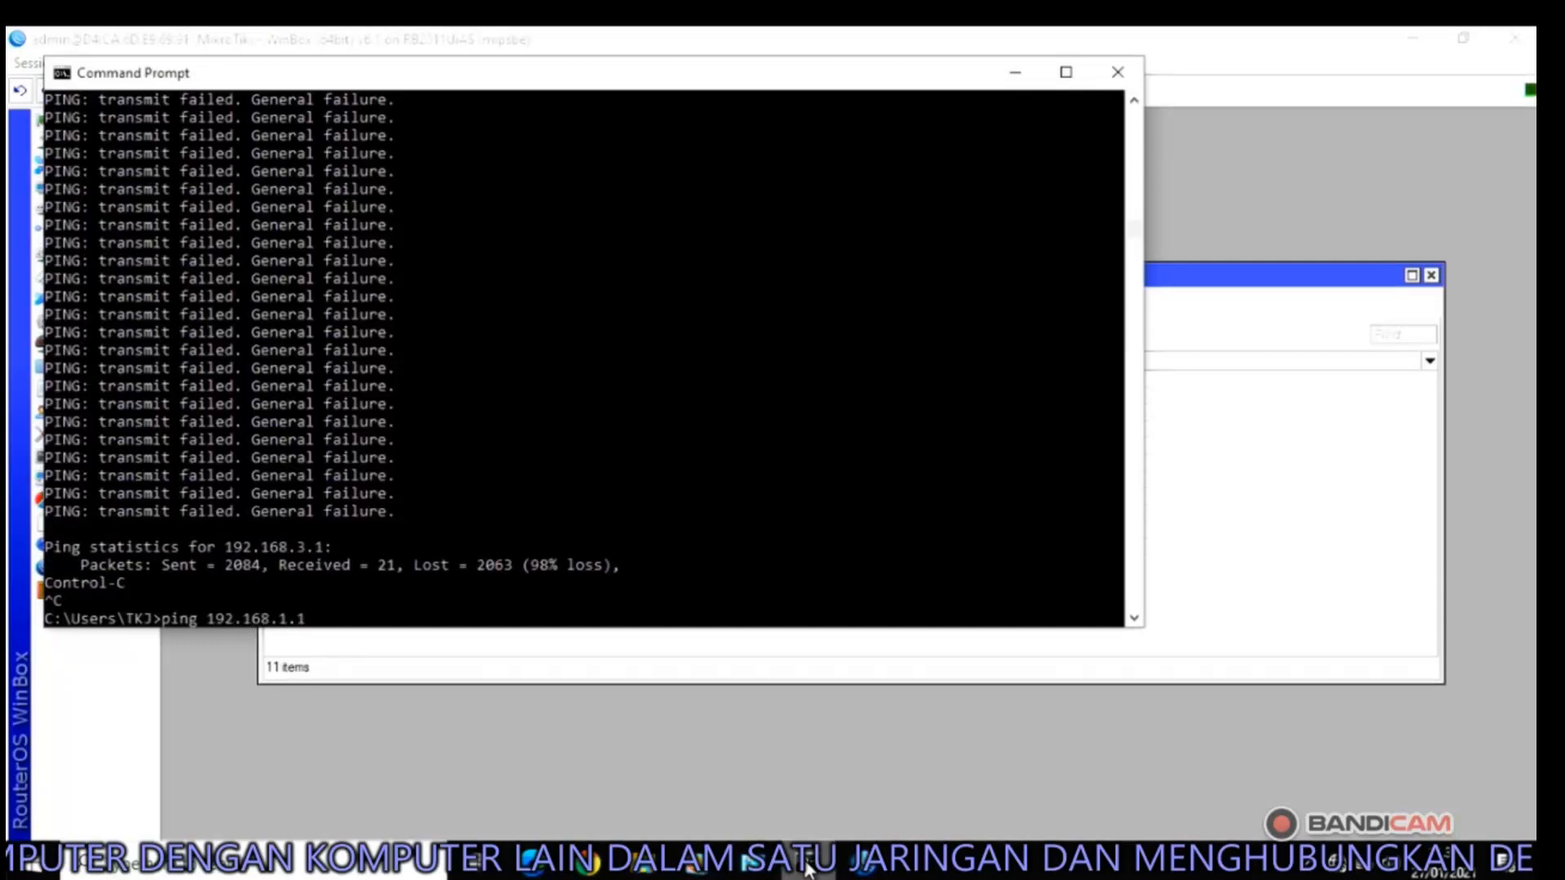
pyautogui.press('Return')
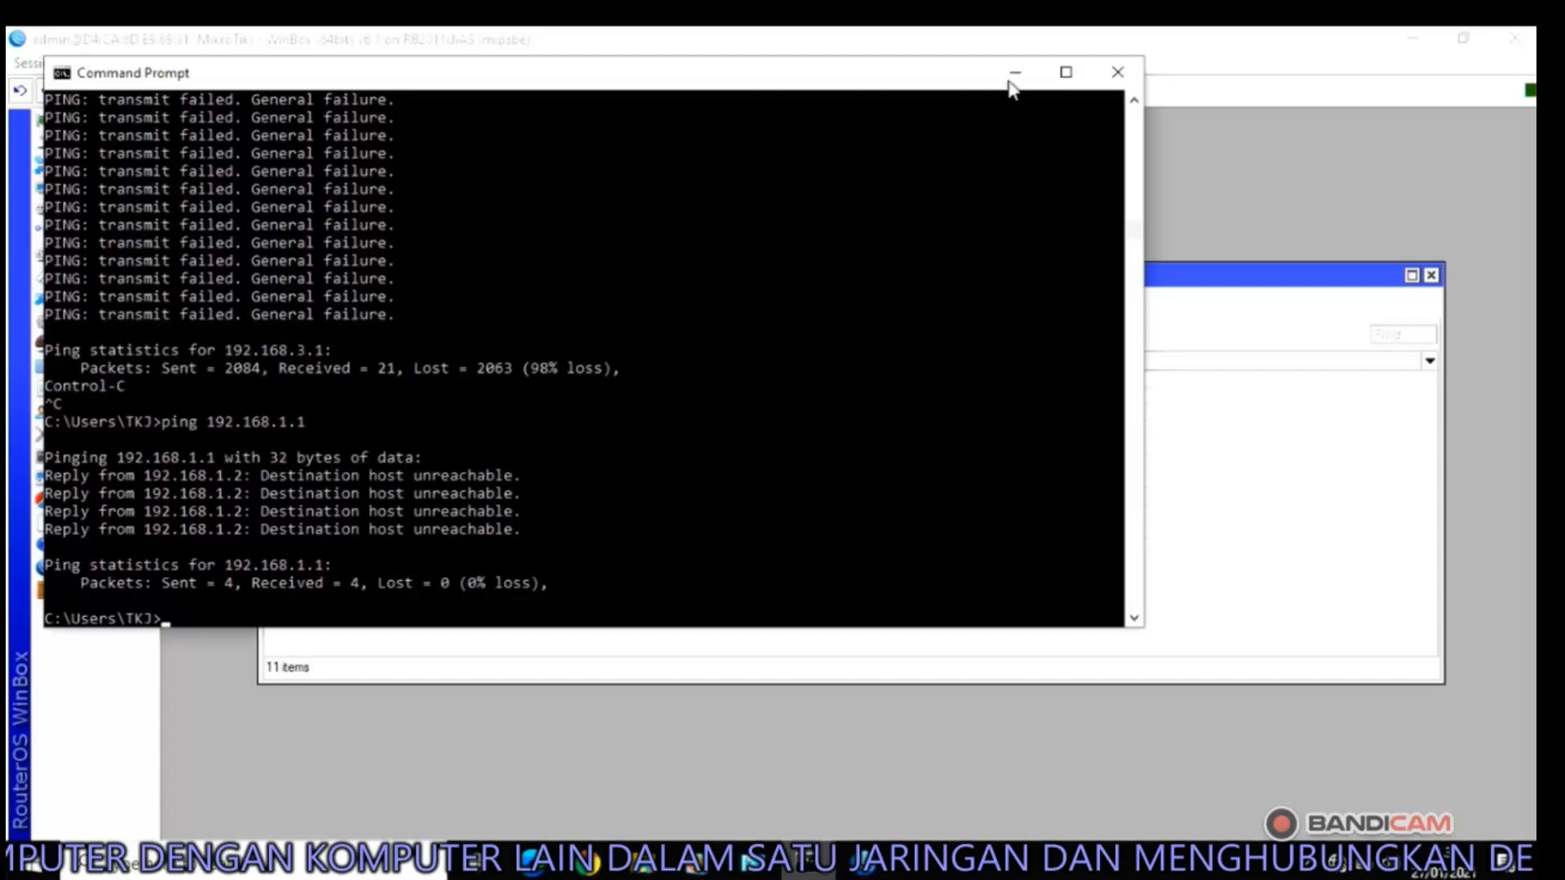
pyautogui.click(1013, 82)
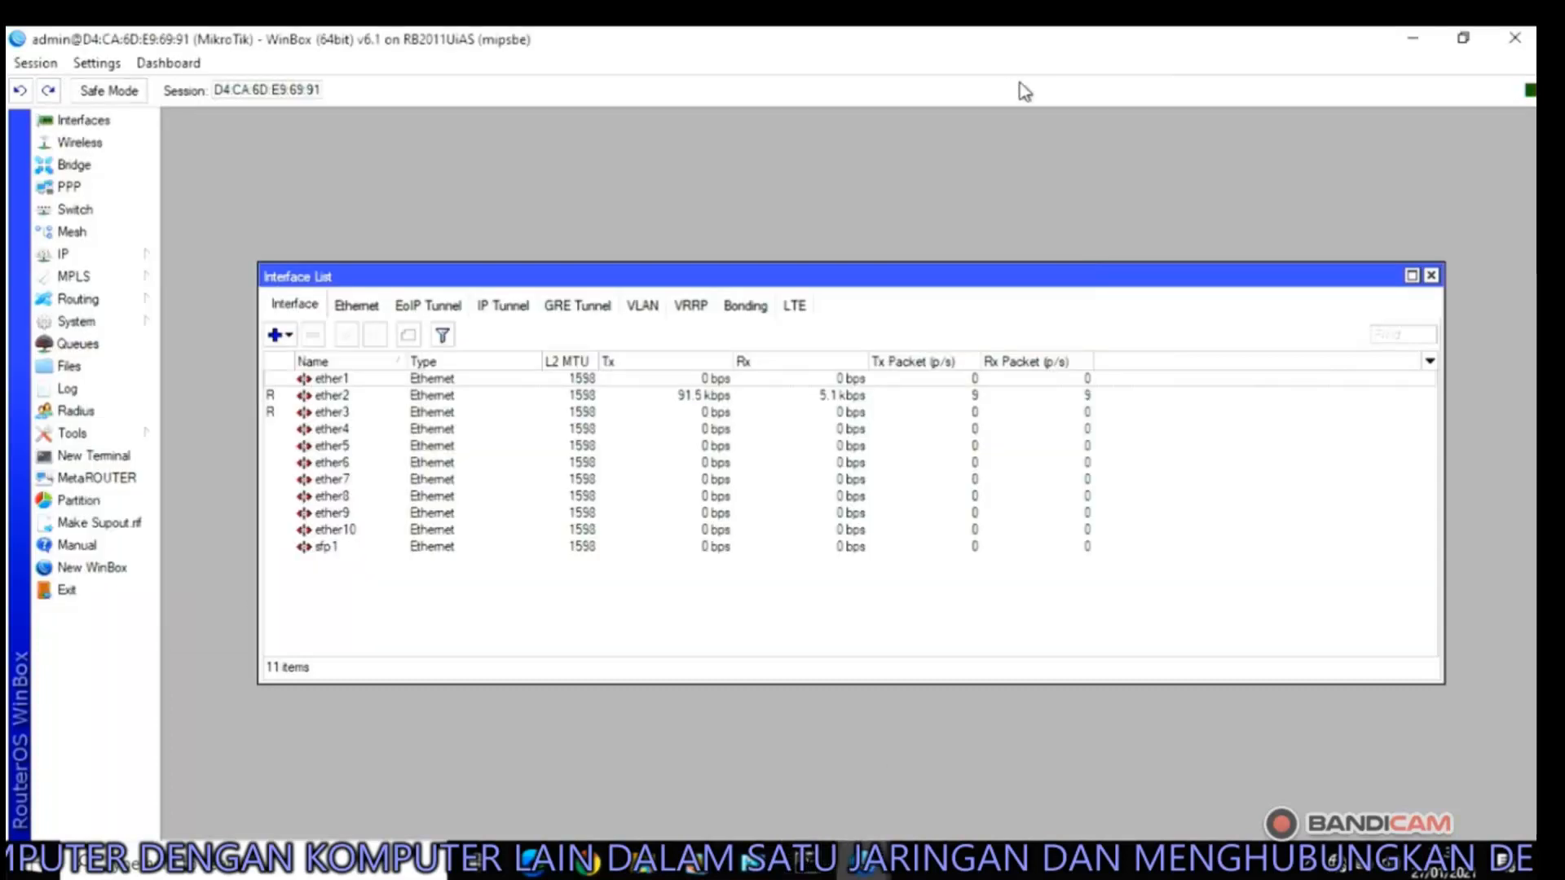
# Close the interface list in WinBox and reboot the router.
pyautogui.click(1431, 275)
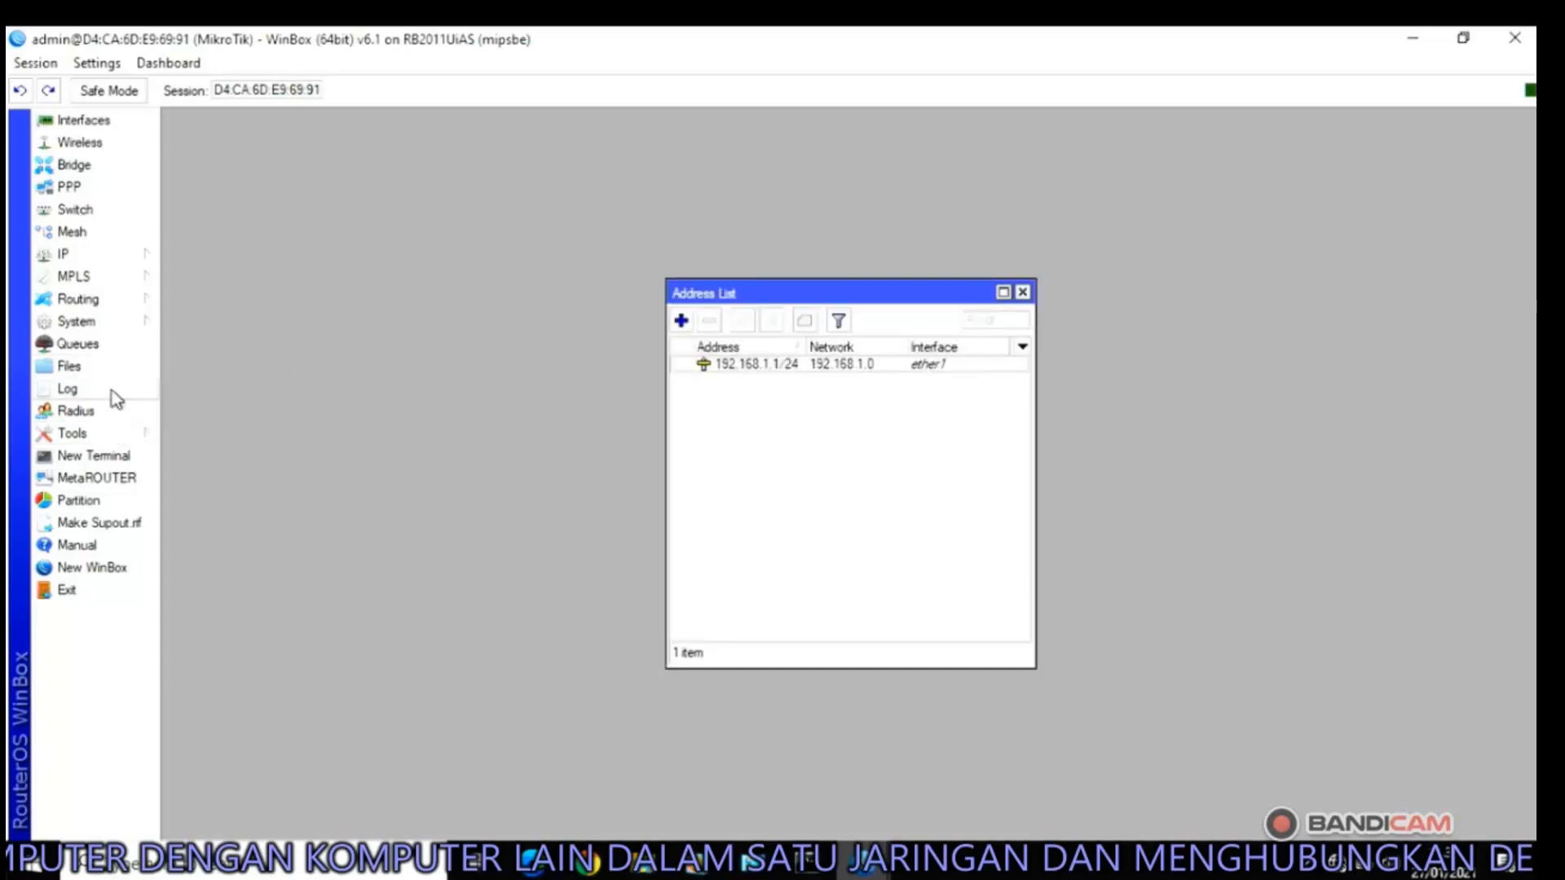
pyautogui.click(122, 324)
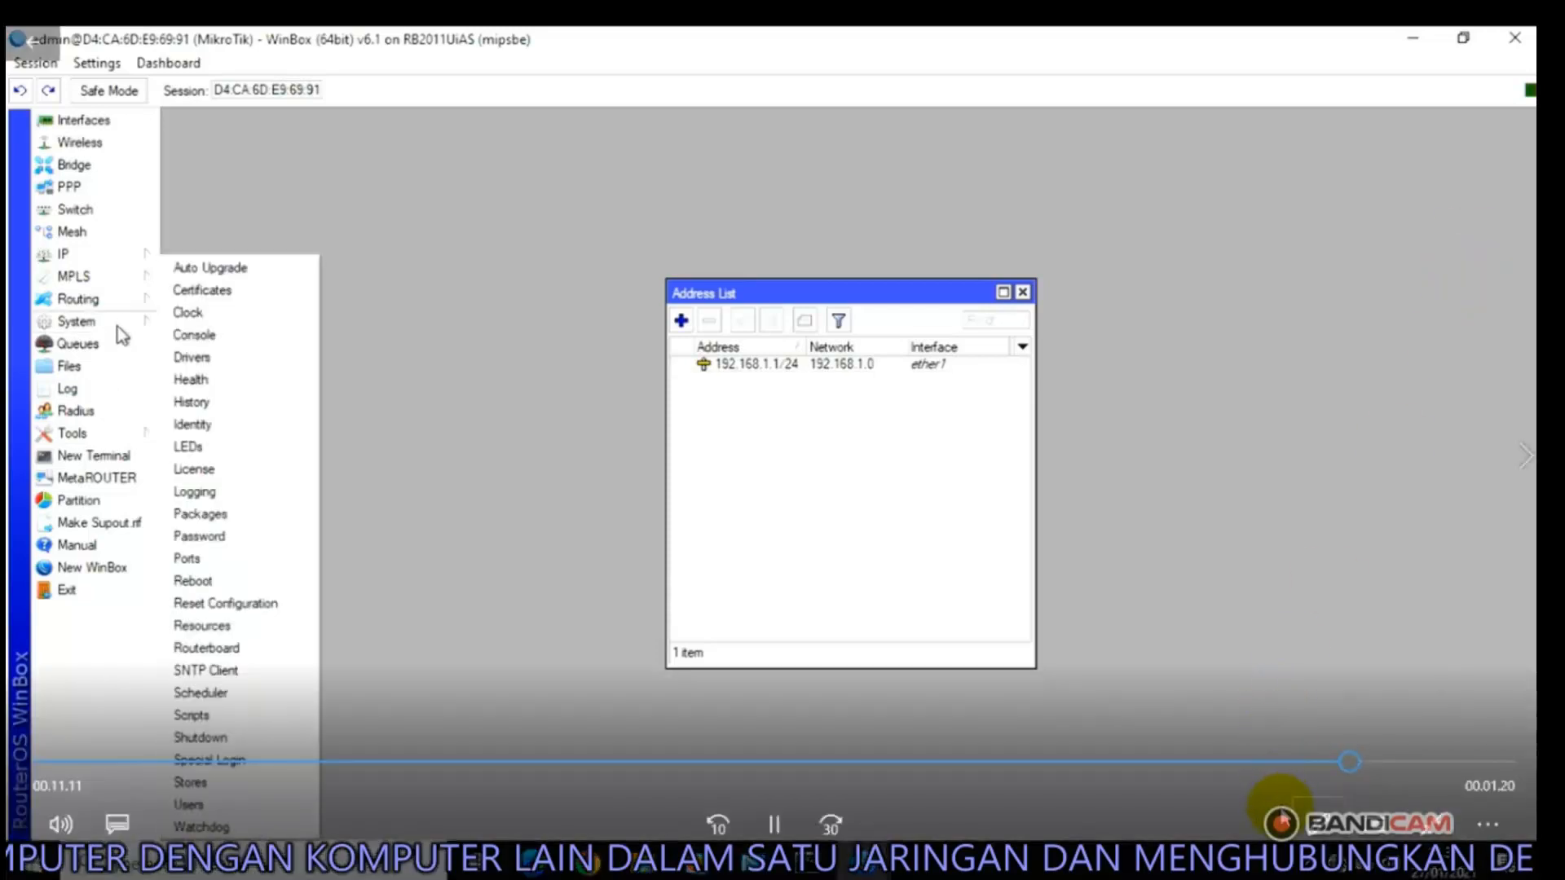
pyautogui.click(194, 581)
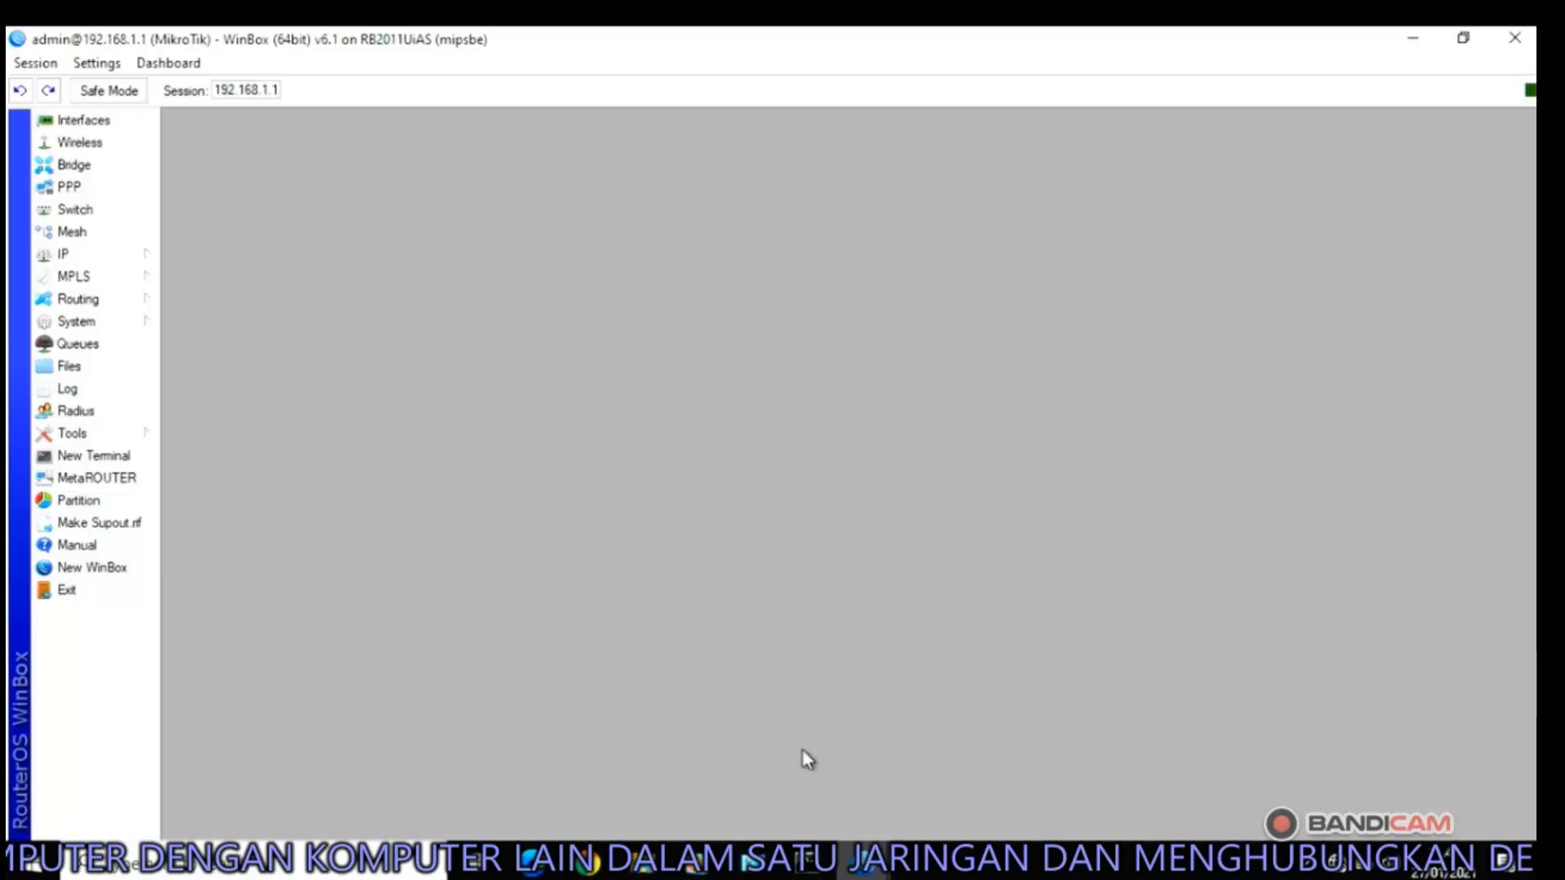
# Switch to Command Prompt and test the connection to the rebooted router by pinging 192.168.1.1.
pyautogui.click(807, 862)
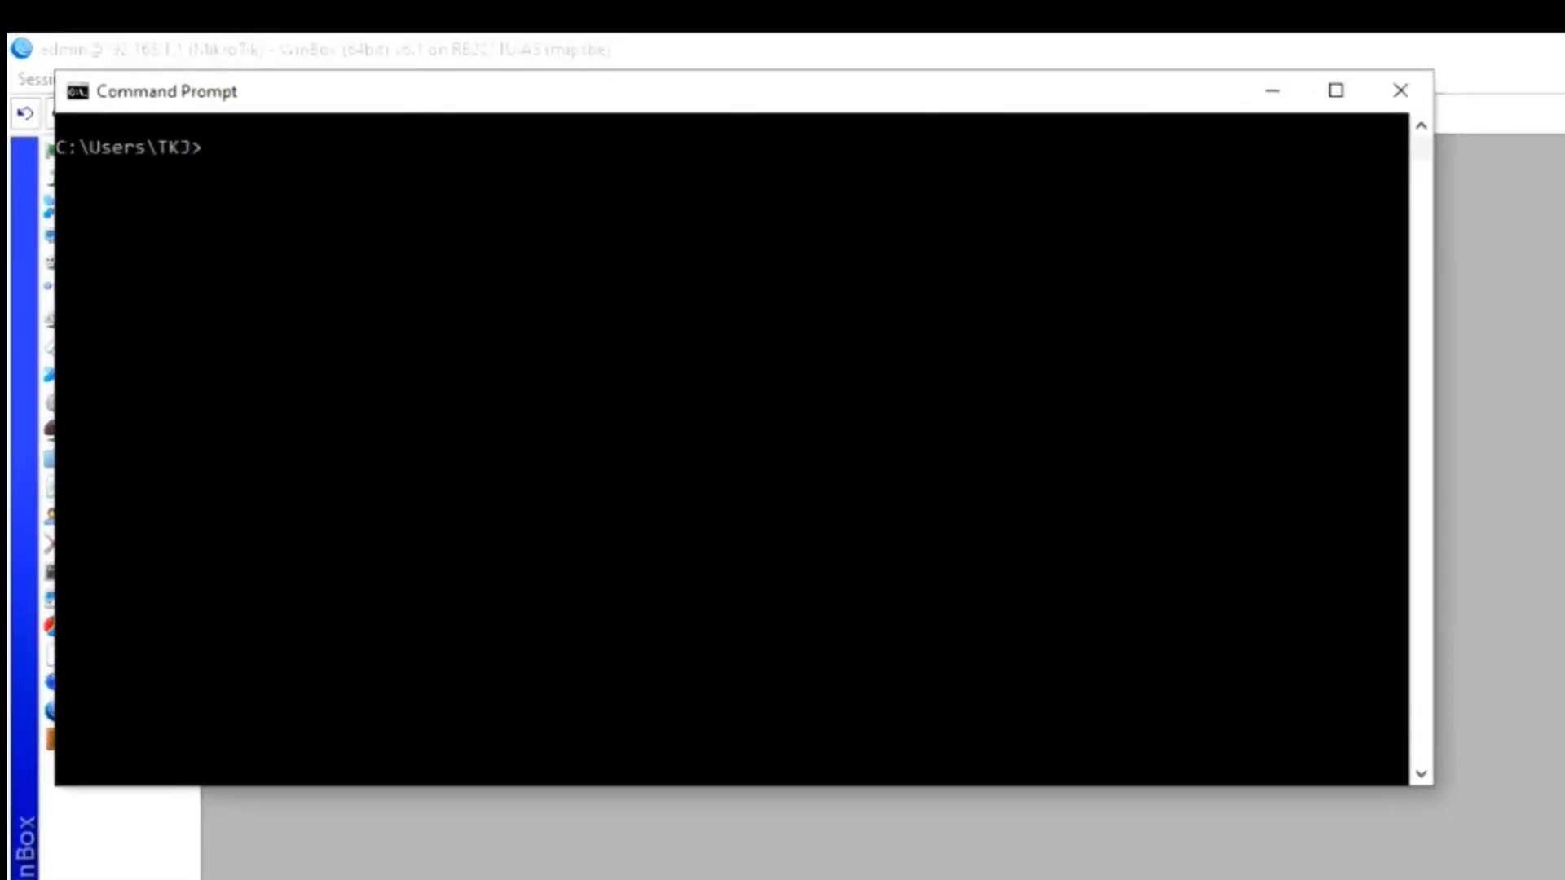
pyautogui.write('pi')
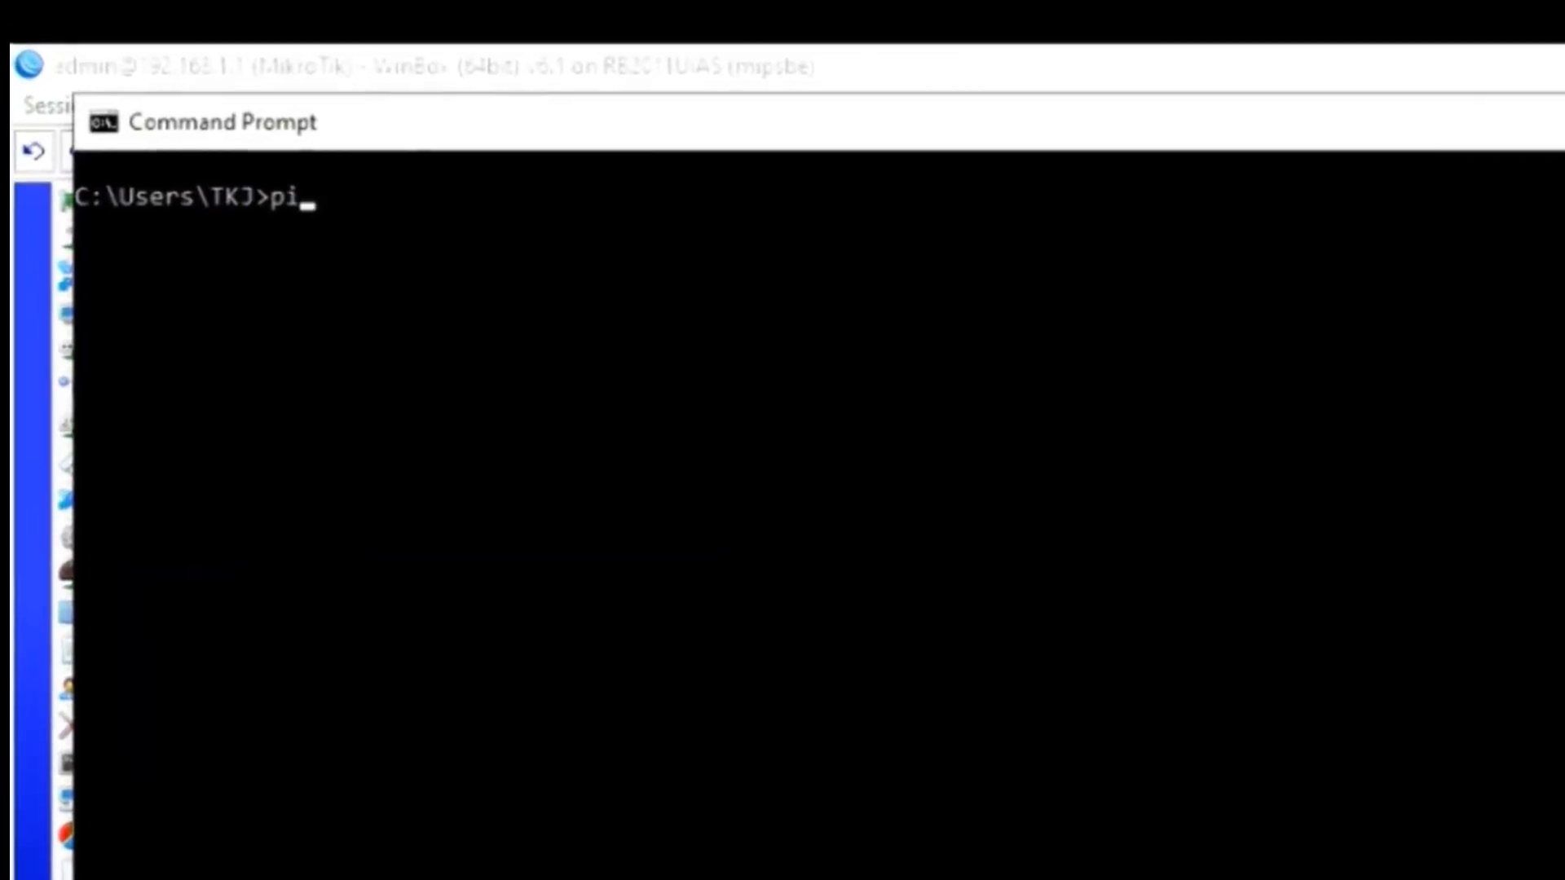
pyautogui.write('ng 1')
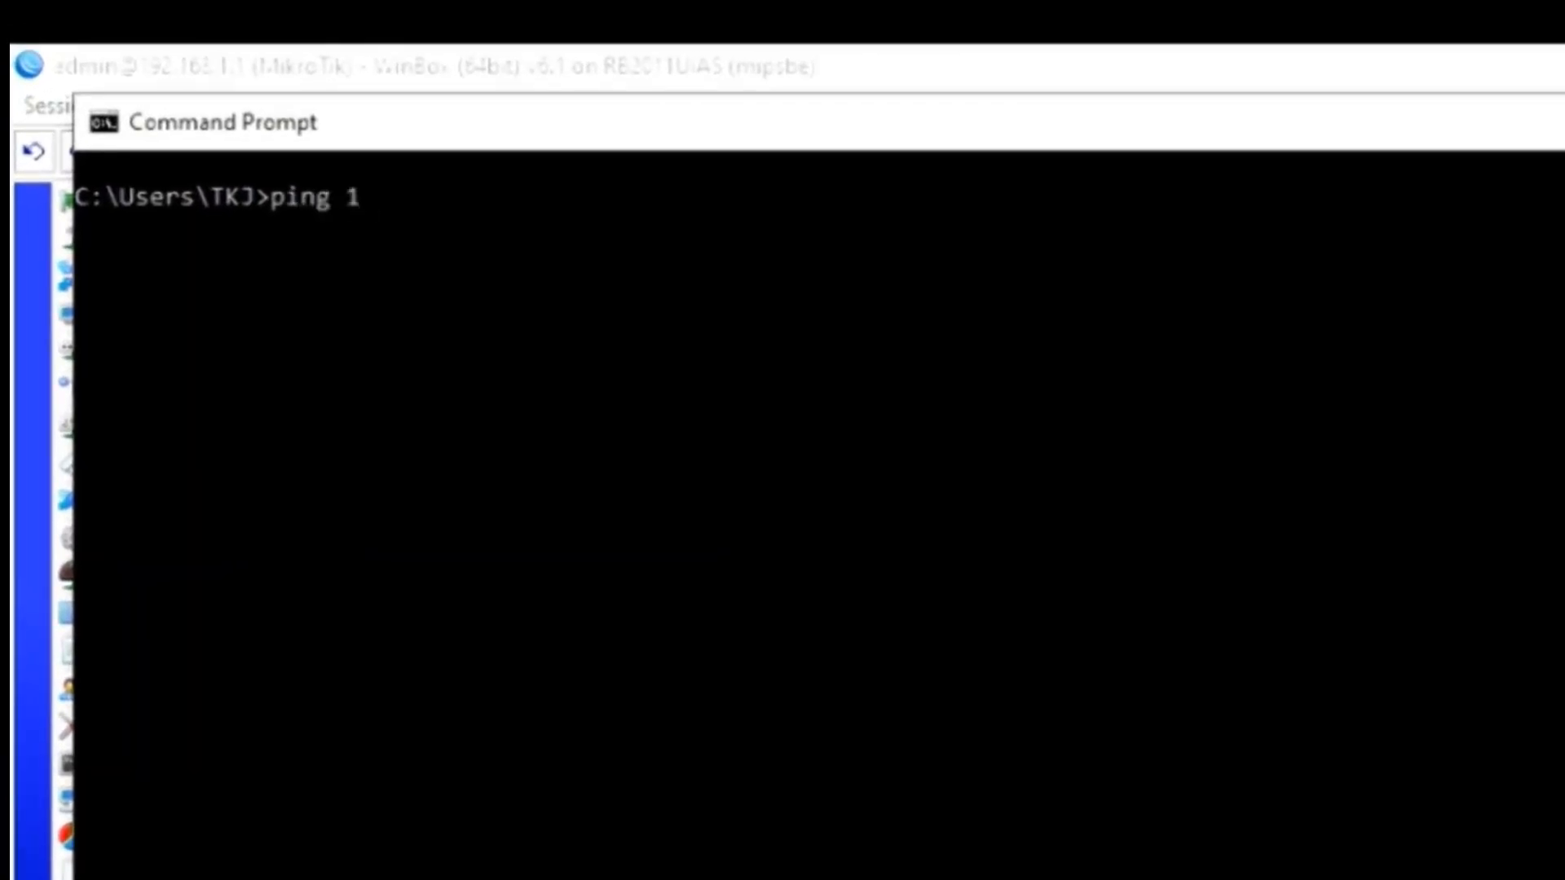
pyautogui.write('92.168.1.1')
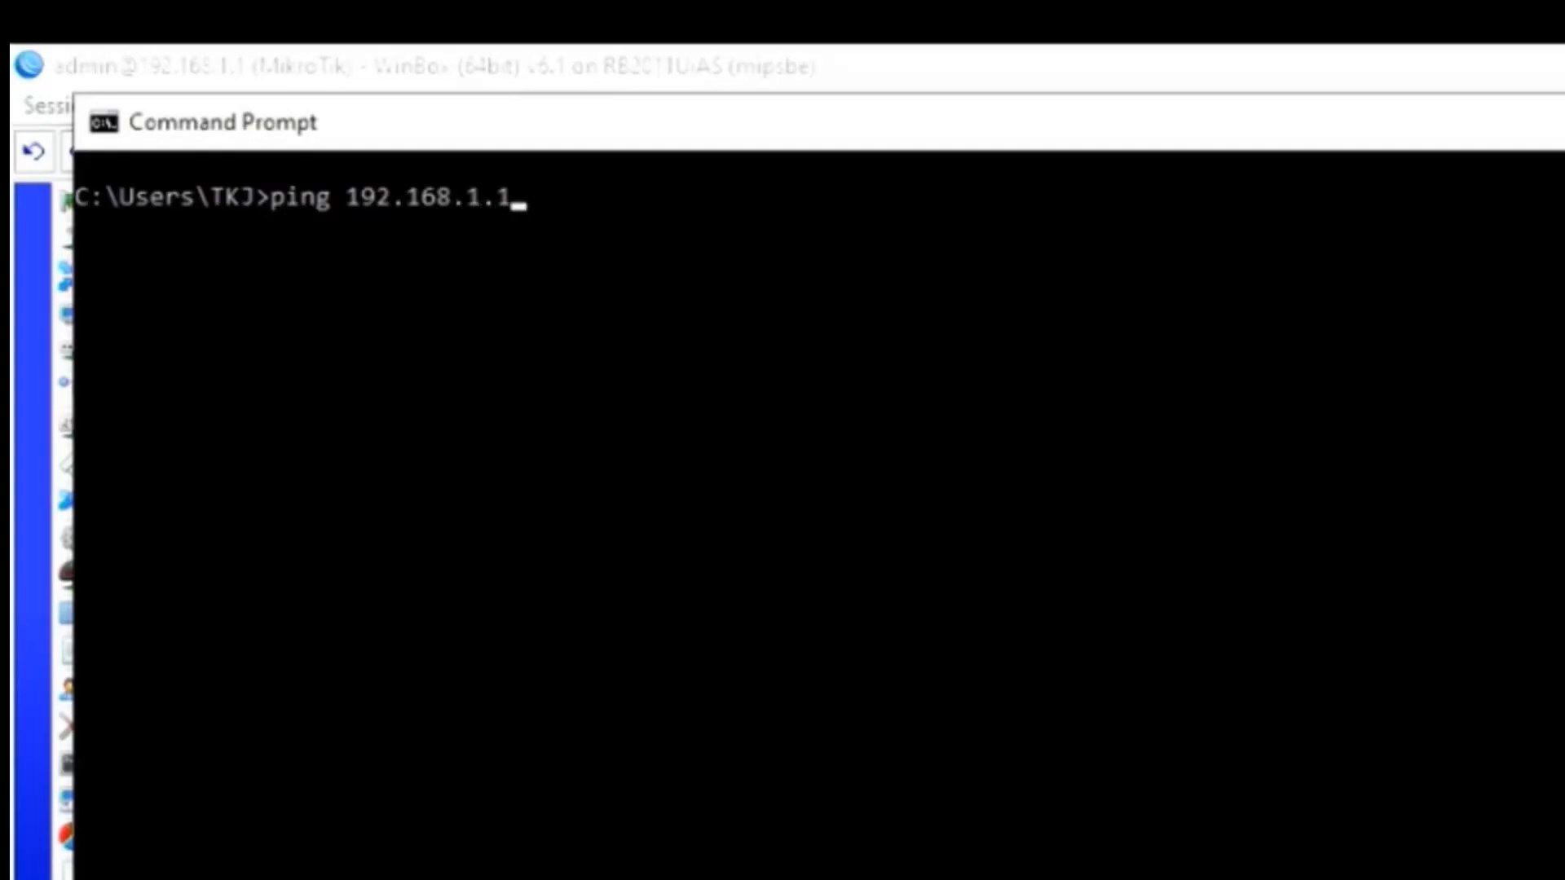
pyautogui.press('Return')
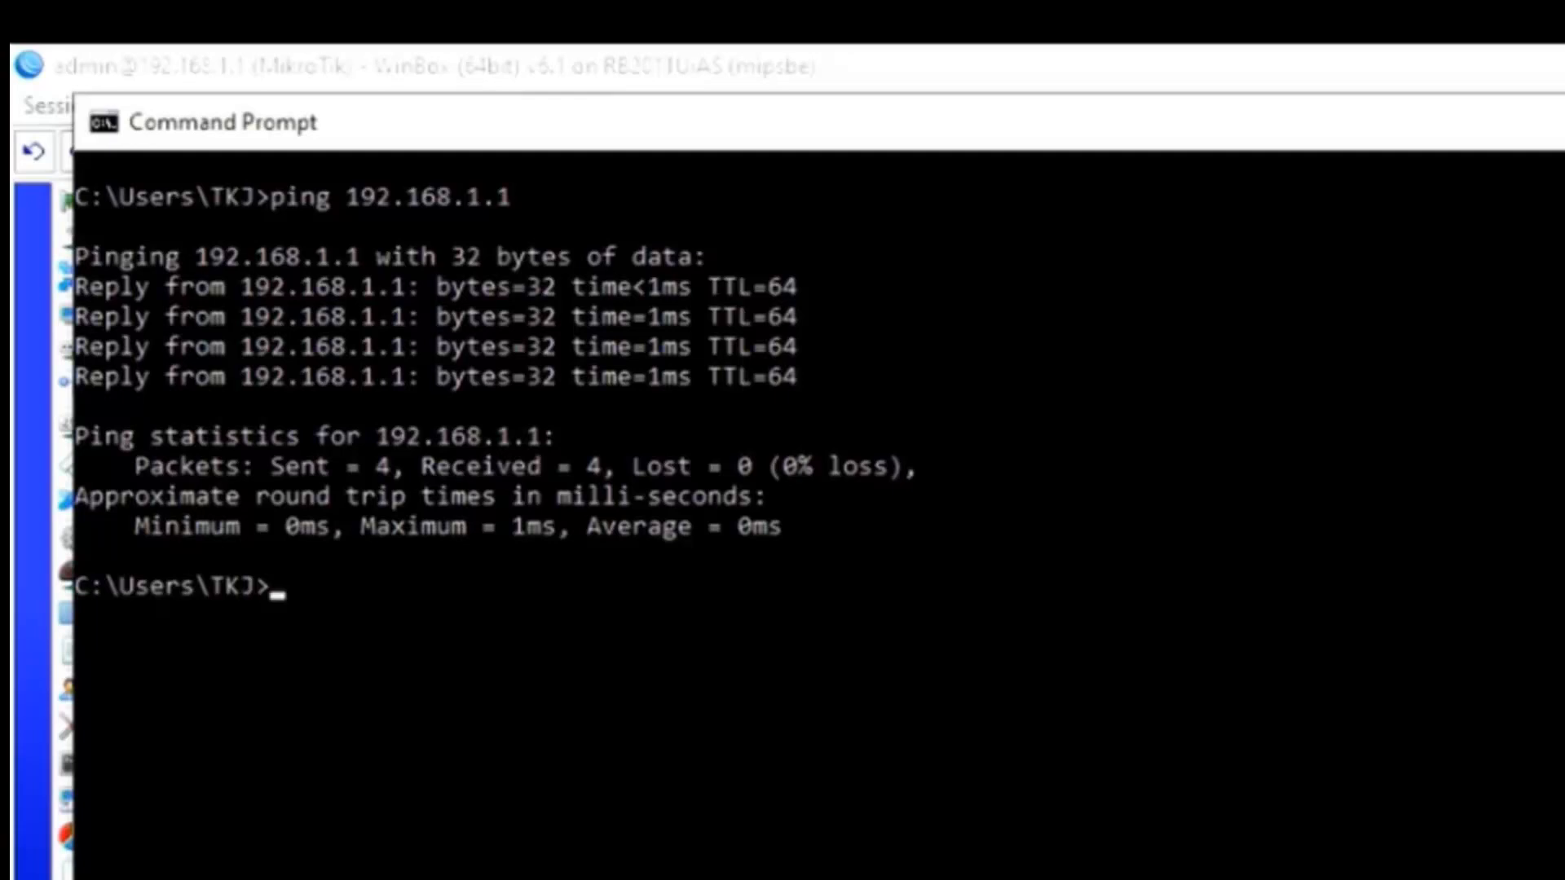
pyautogui.moveTo(1068, 148); pyautogui.dragTo(1485, 273)
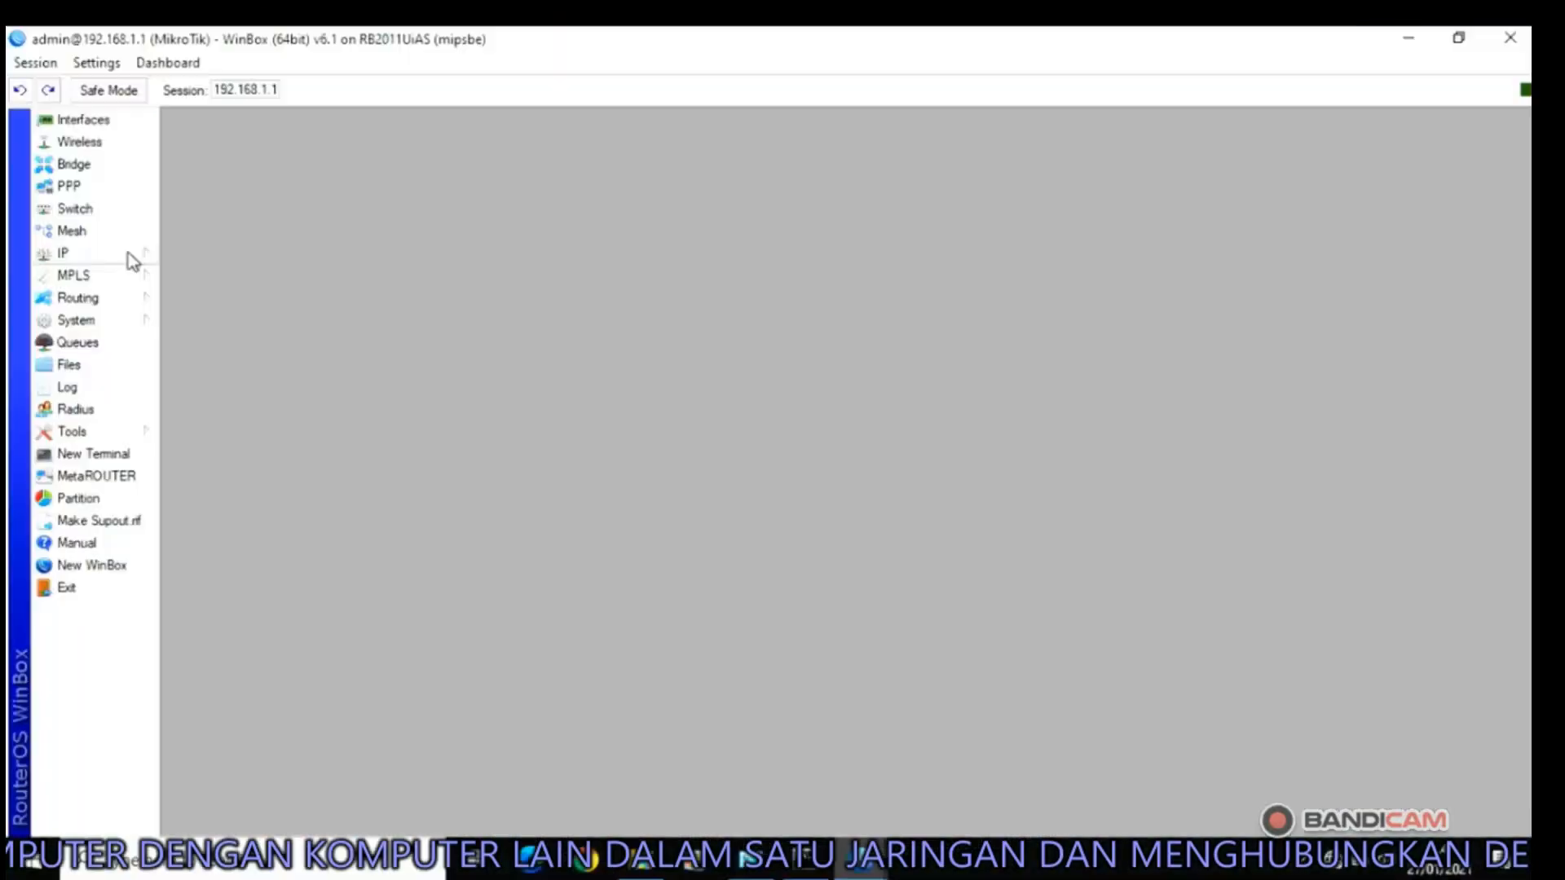
# Add the IP address 192.168.2.1/24 to the router's address list and apply it.
pyautogui.click(129, 257)
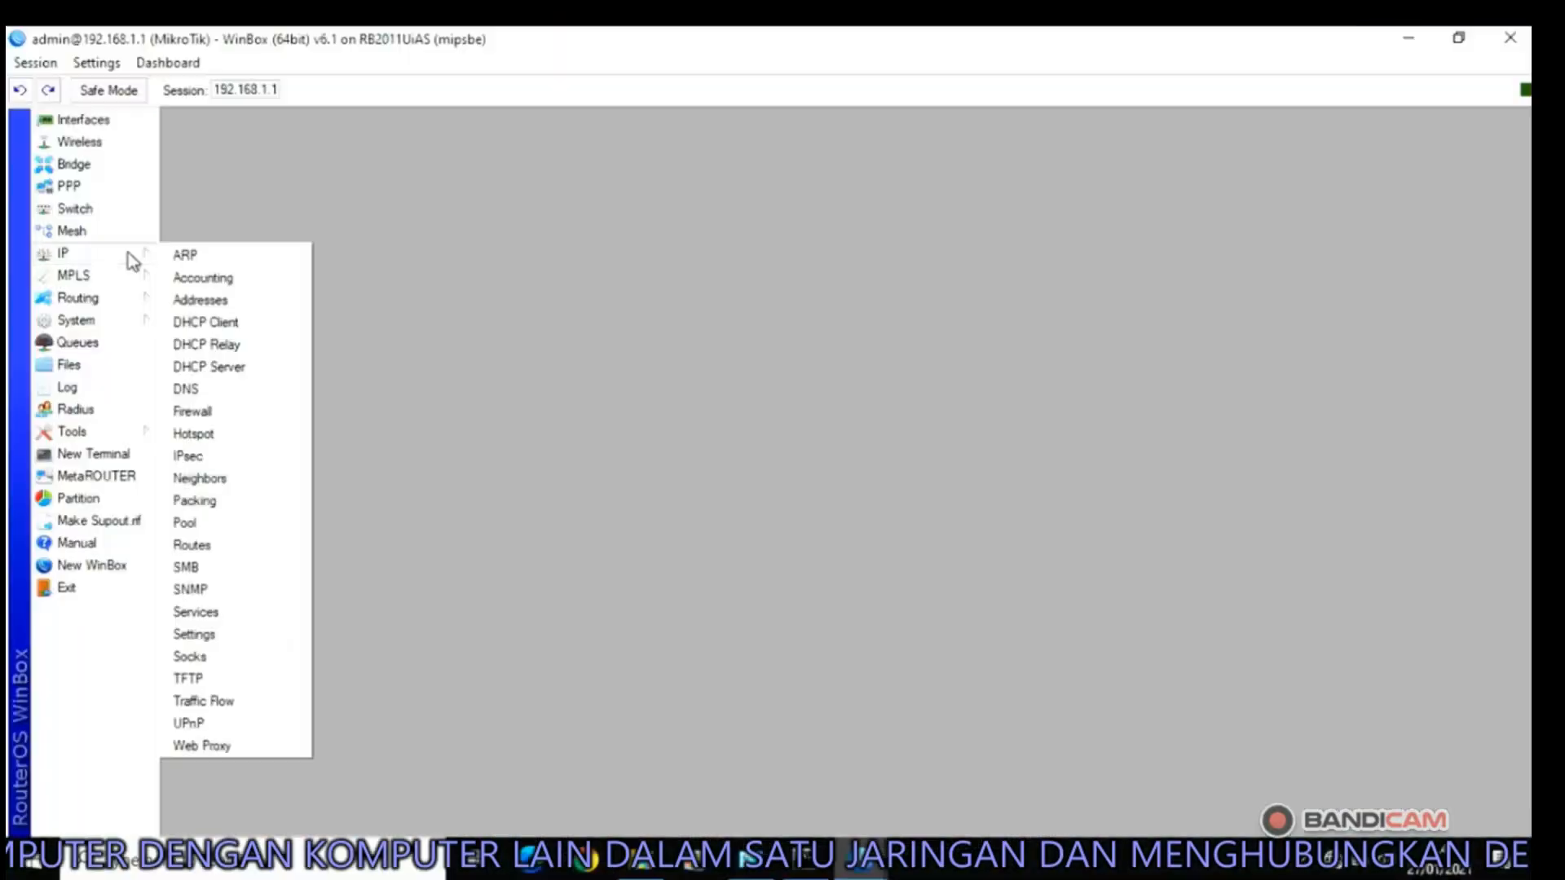
pyautogui.click(224, 302)
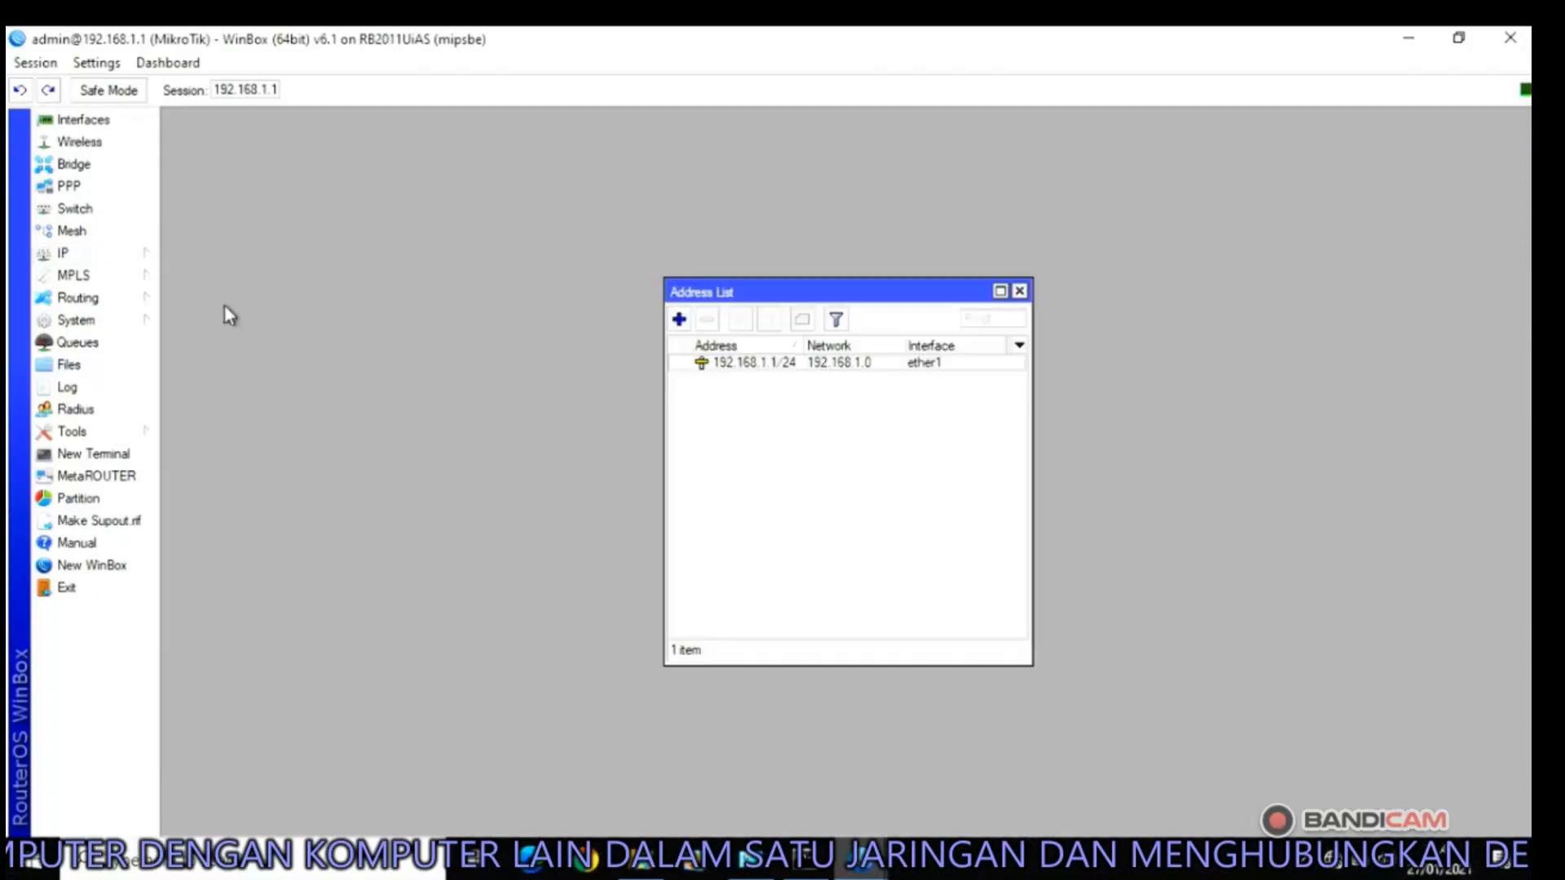
pyautogui.click(679, 318)
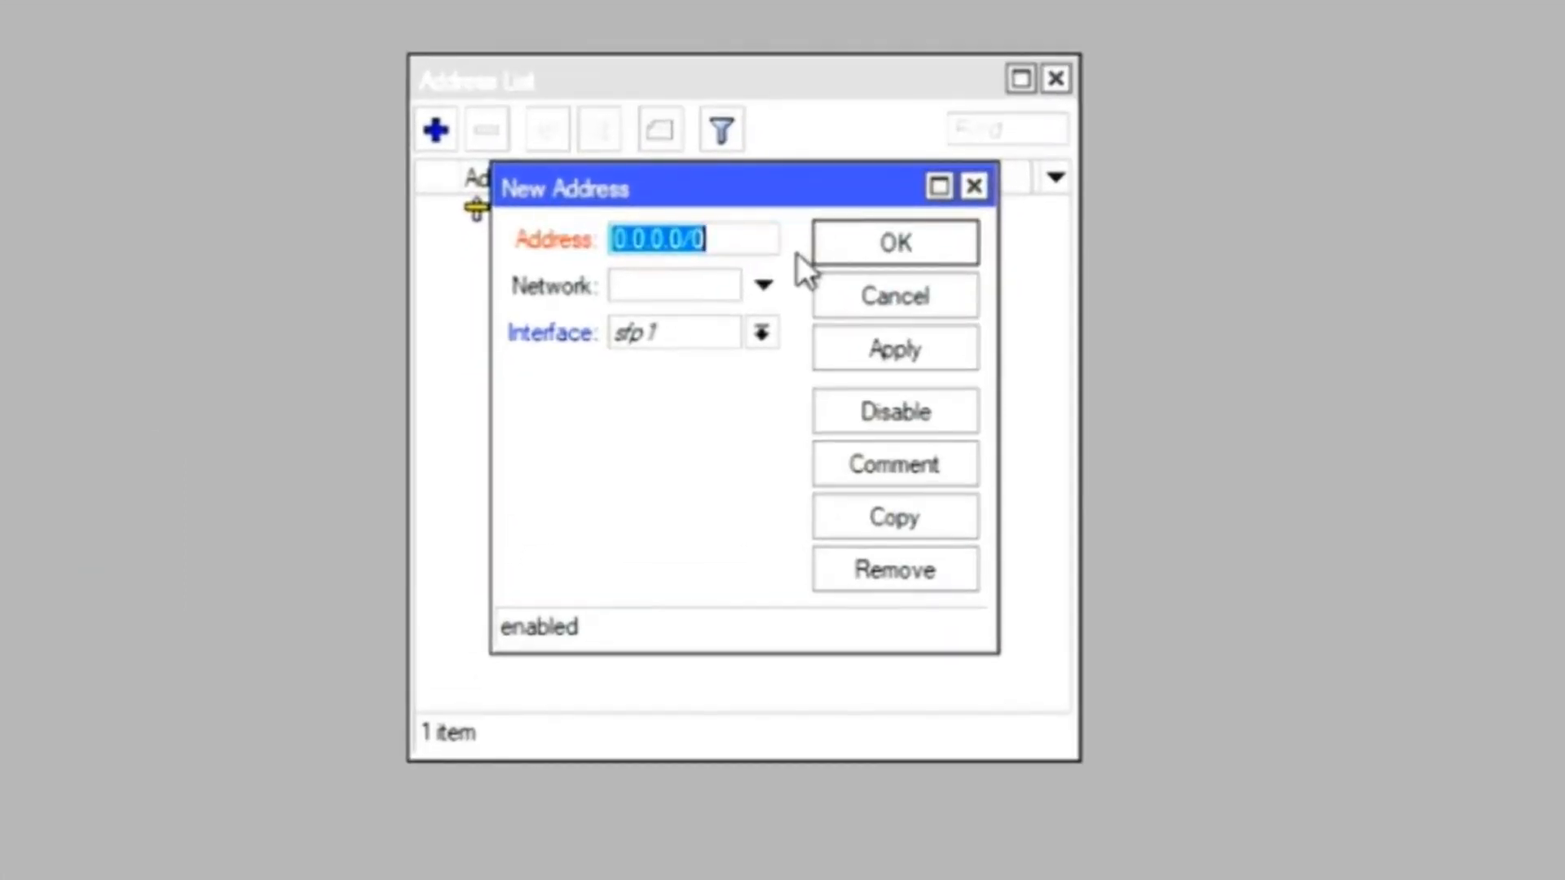
pyautogui.write('192.1')
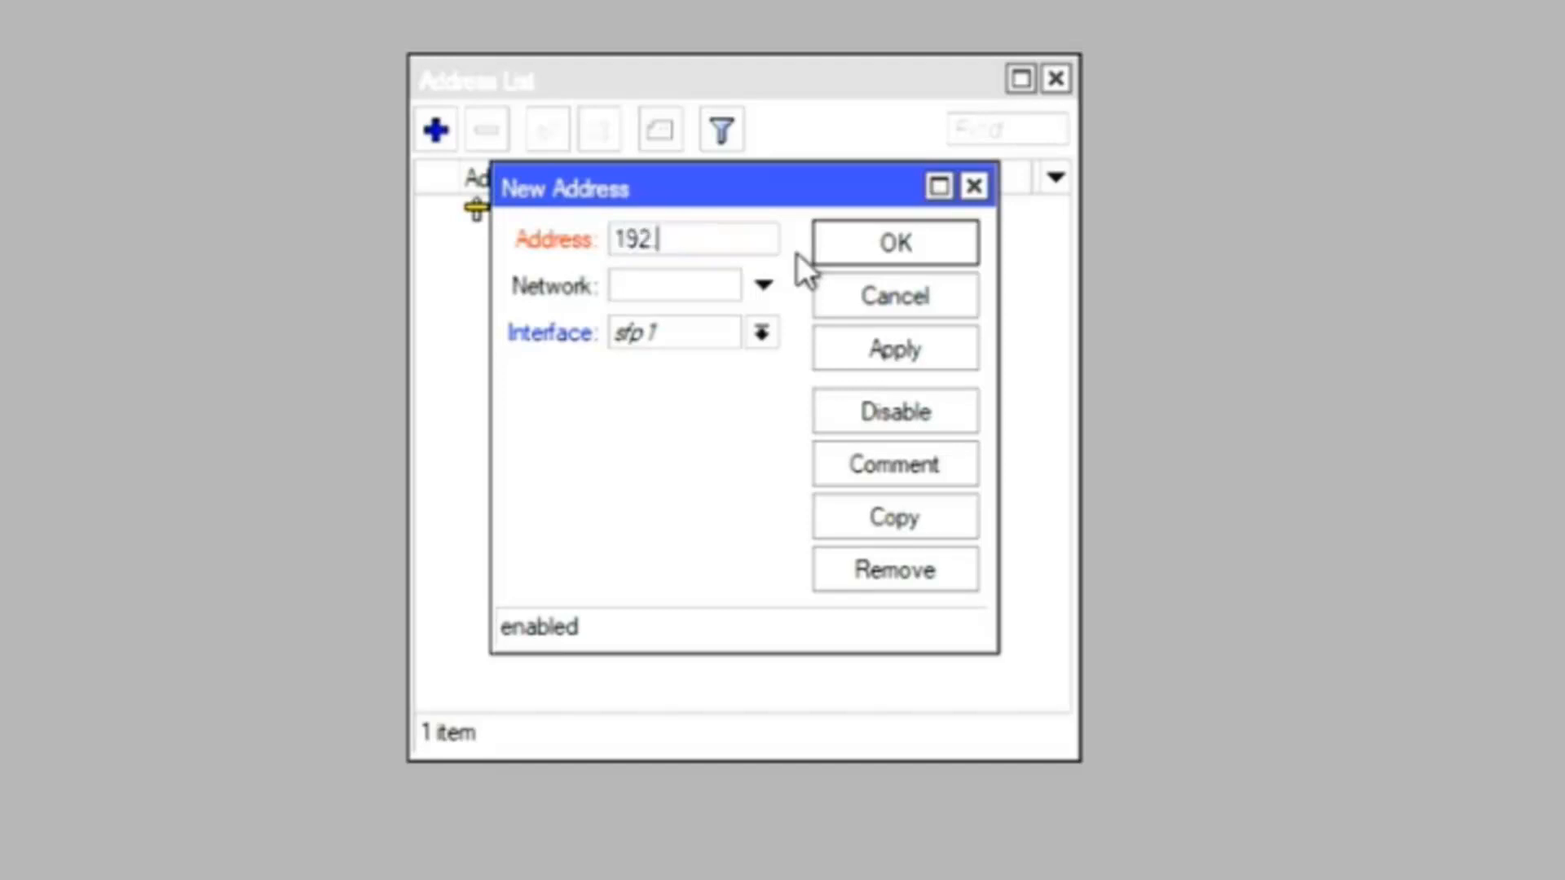
pyautogui.write('68')
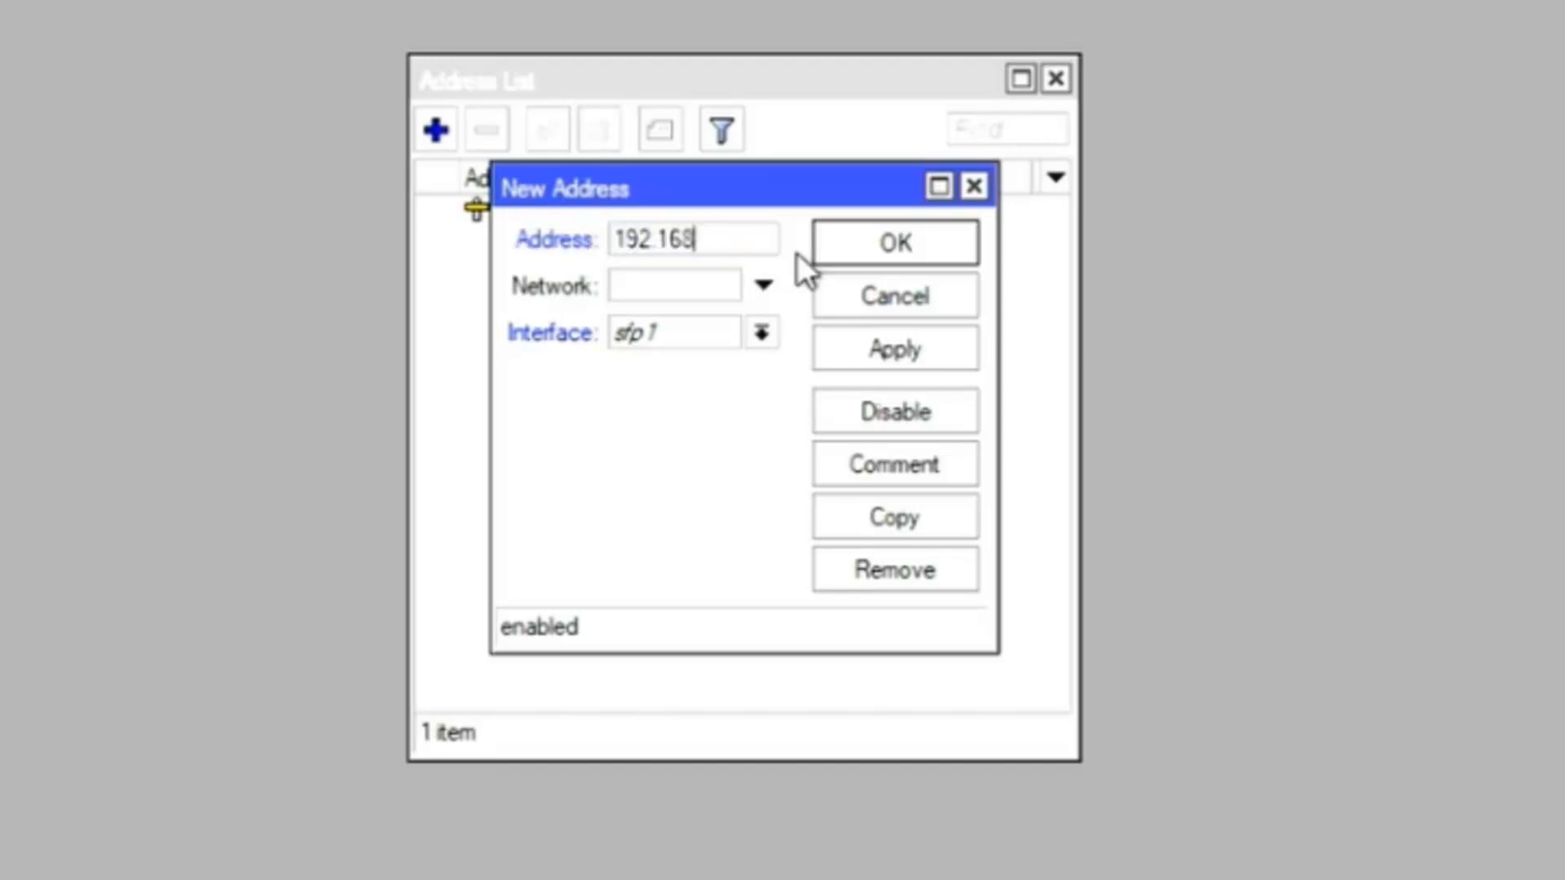
pyautogui.write('.2.1/24')
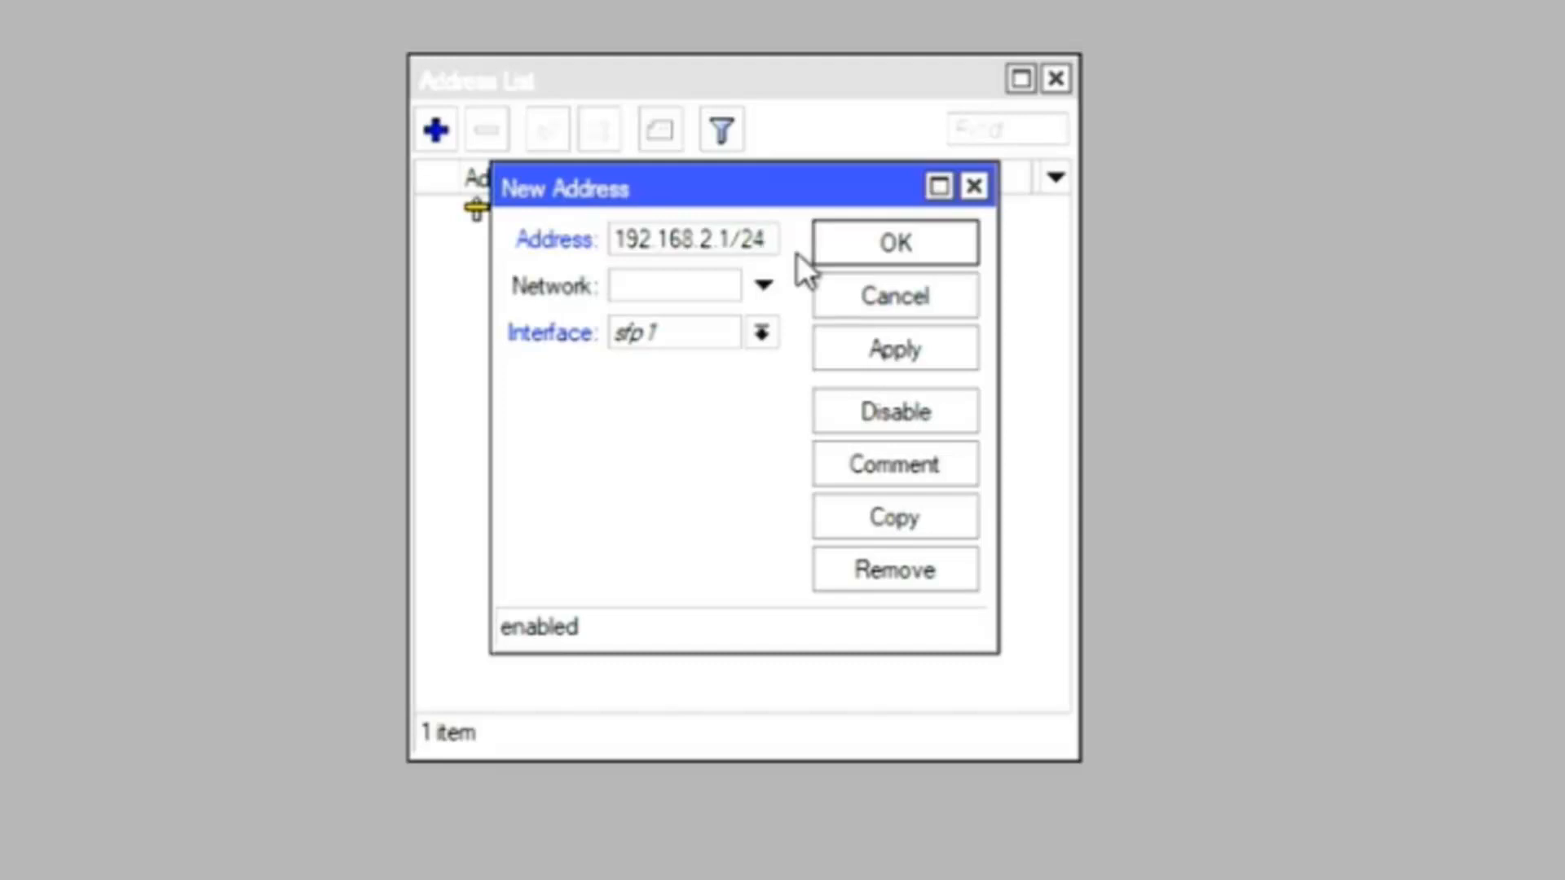
pyautogui.click(895, 352)
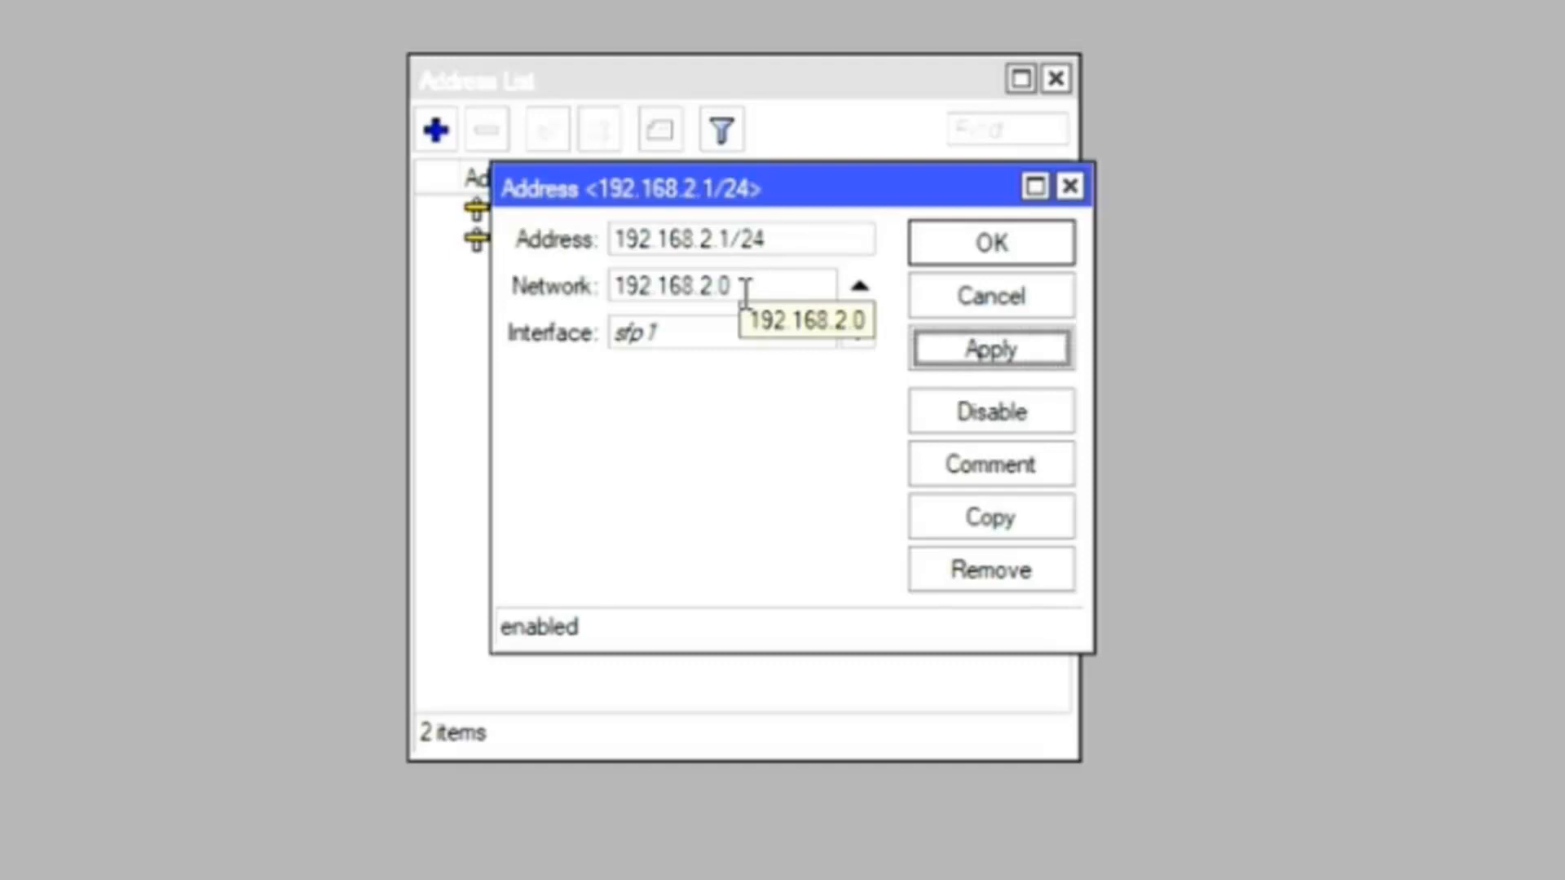
# Assign the new 192.168.2.1/24 address to interface ether2, and open the router's interface list.
pyautogui.click(860, 333)
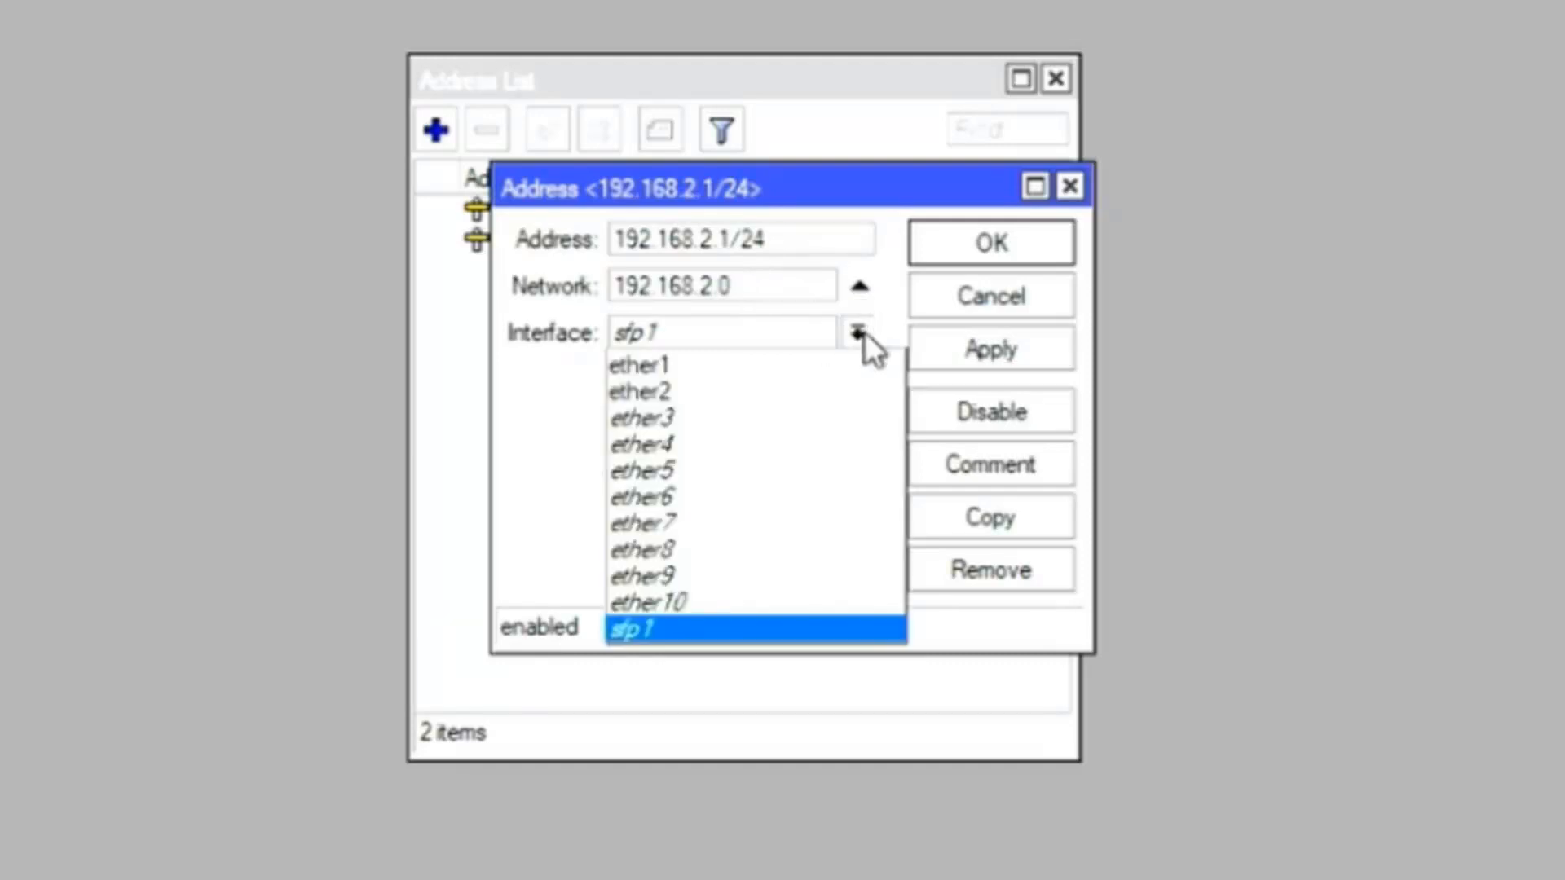
pyautogui.click(772, 391)
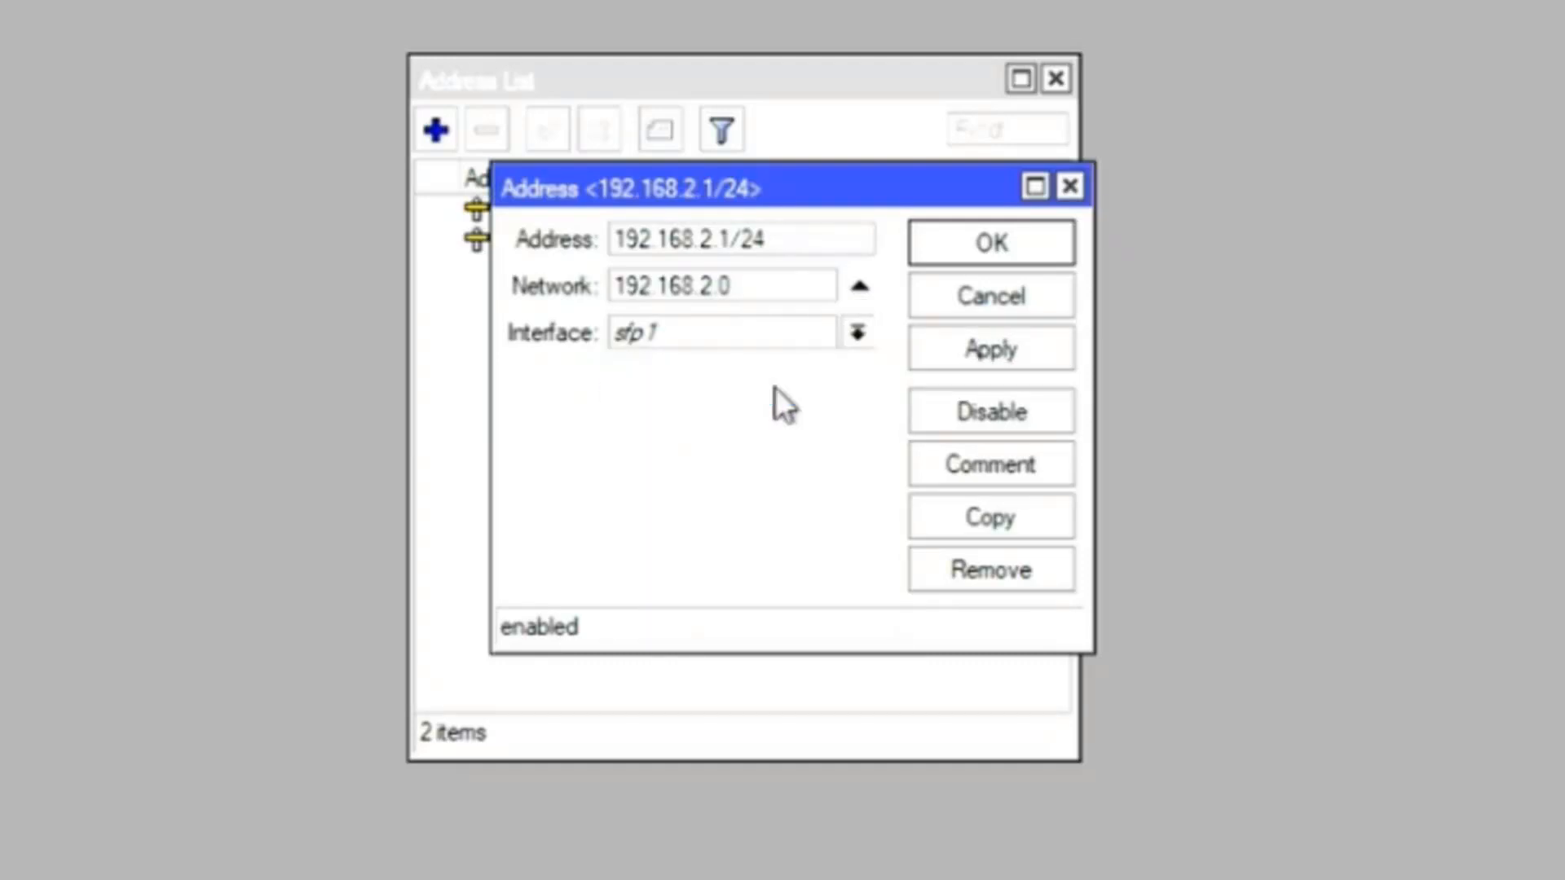
pyautogui.click(984, 341)
pyautogui.click(986, 248)
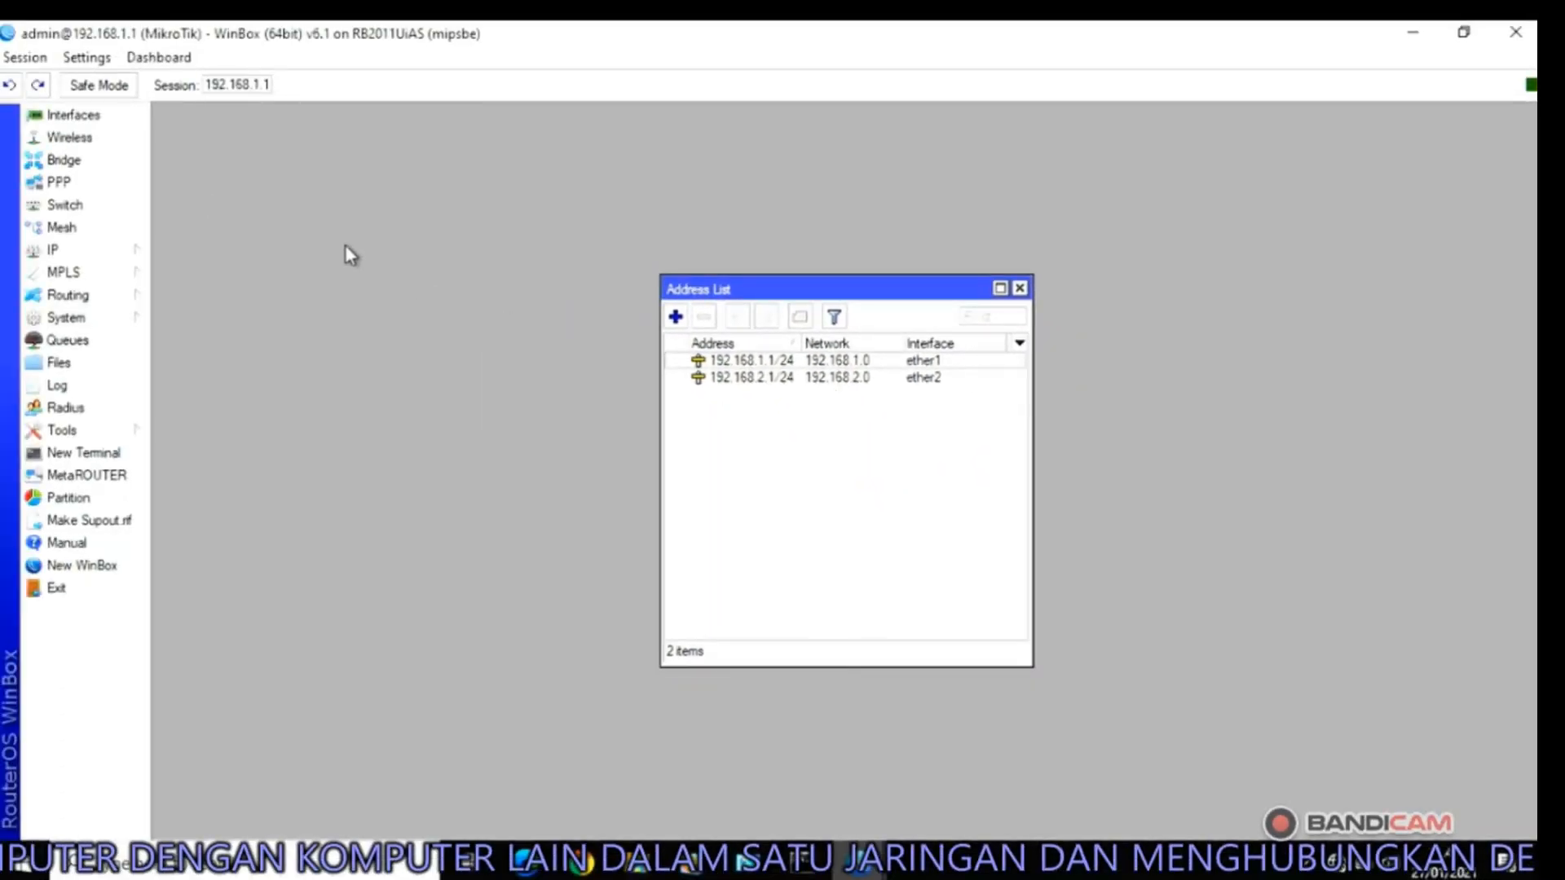
pyautogui.click(75, 116)
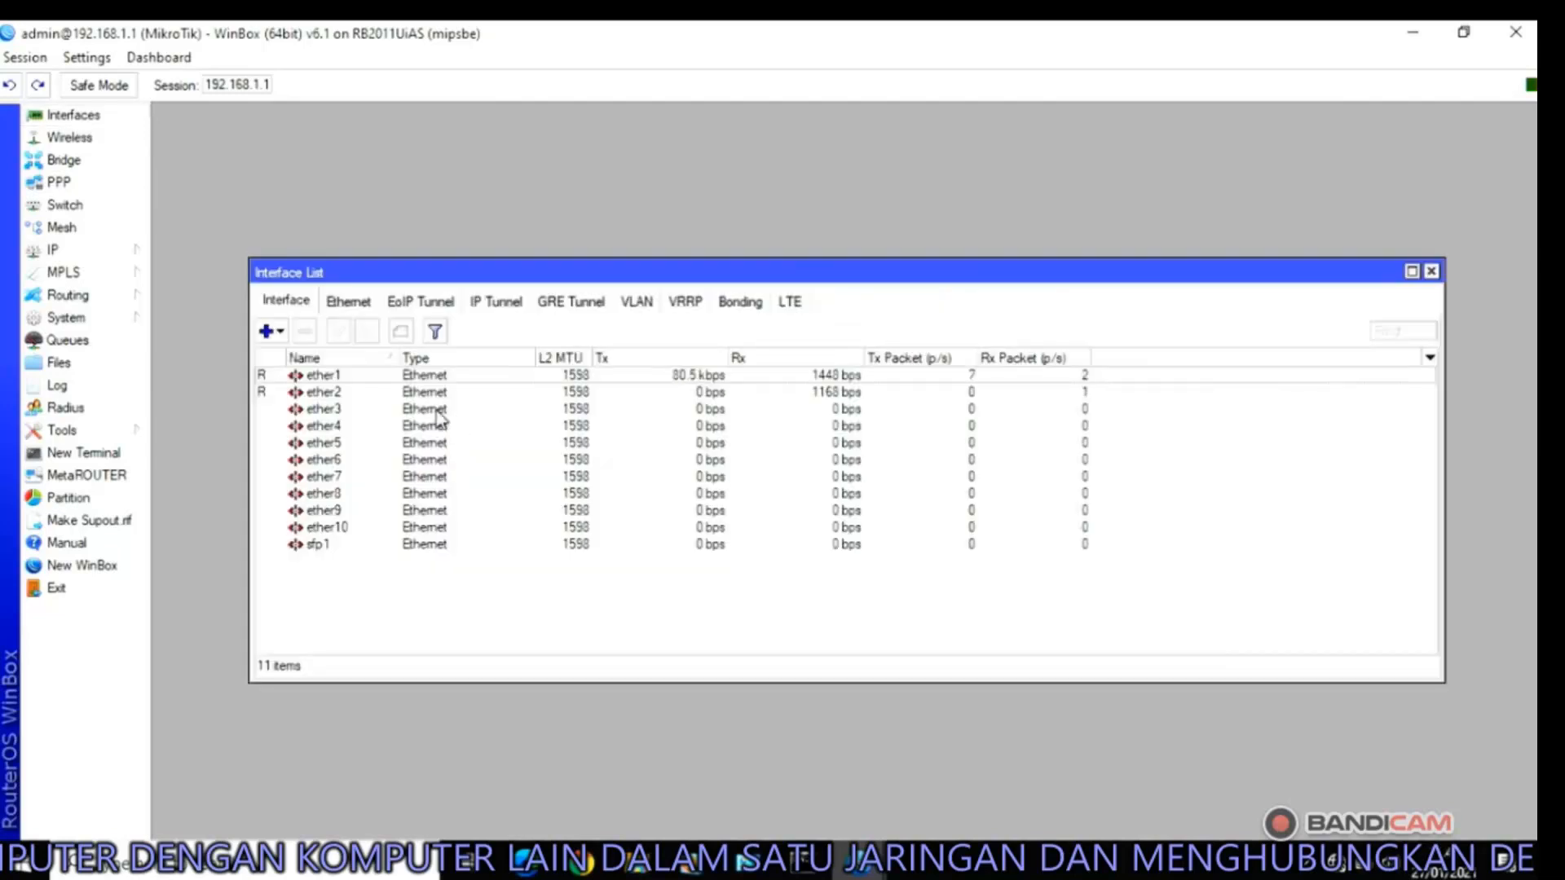